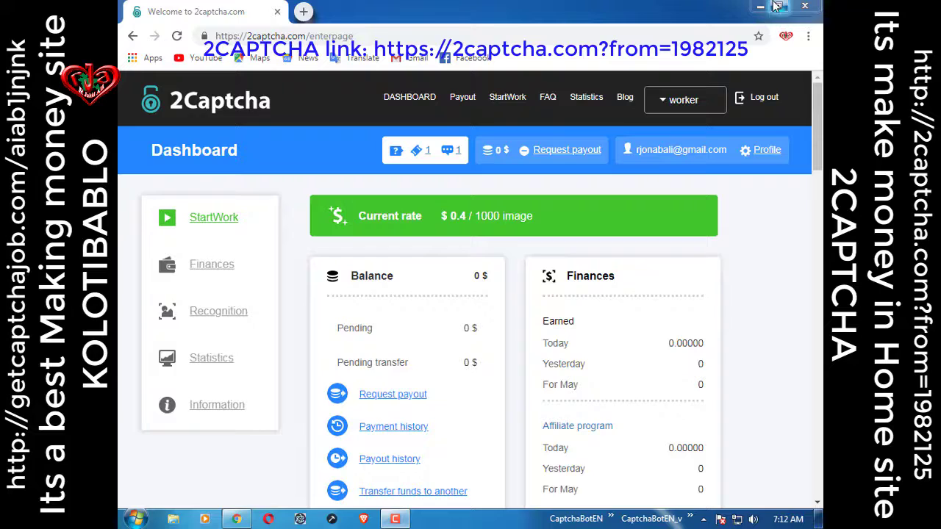
Step: Check the current date and time in the taskbar clock, then close the calendar popup
click(787, 519)
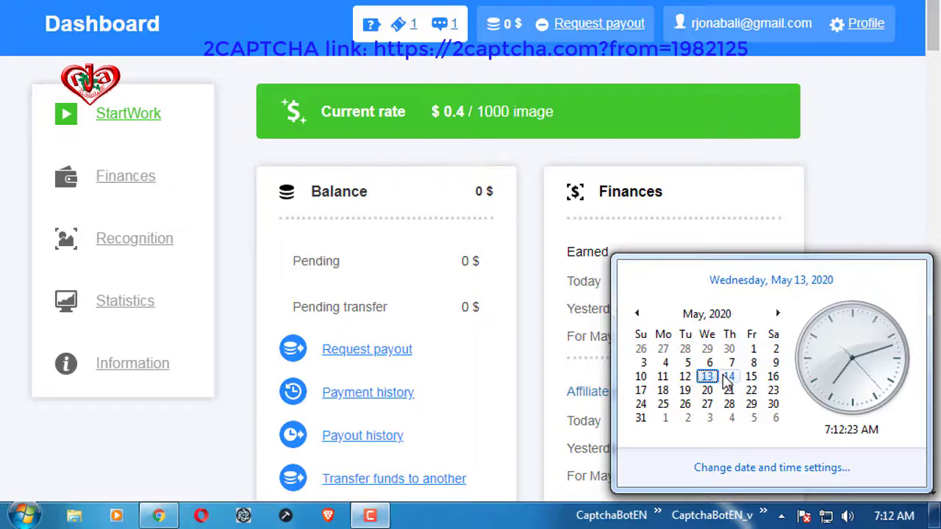
click(520, 522)
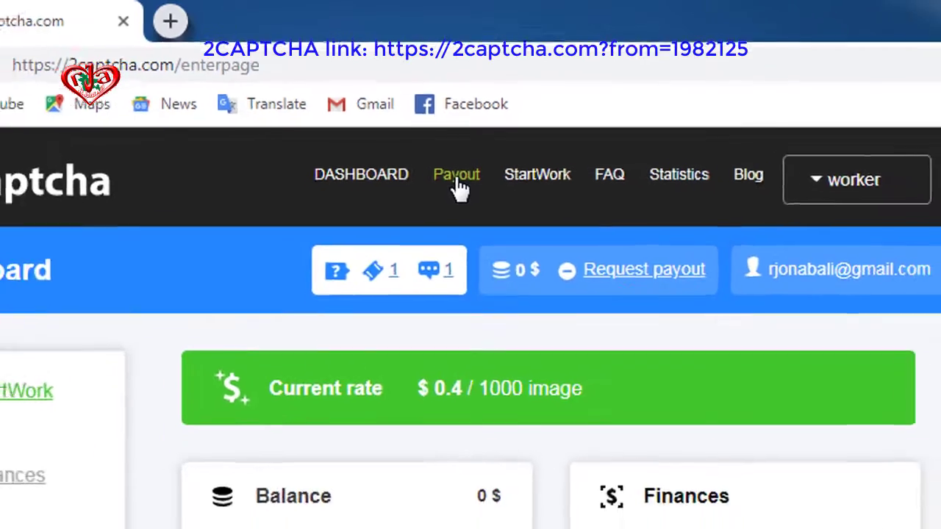
click(455, 199)
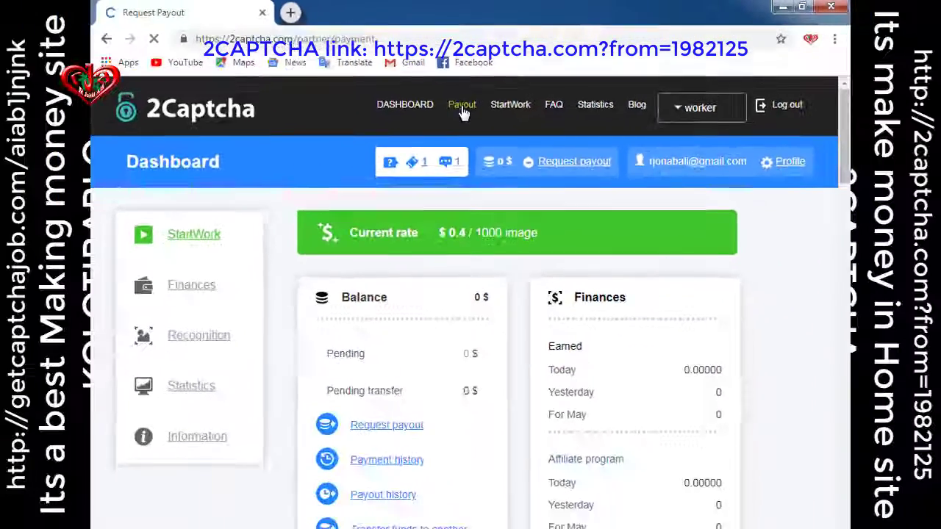
scroll(283, 382, down, 3)
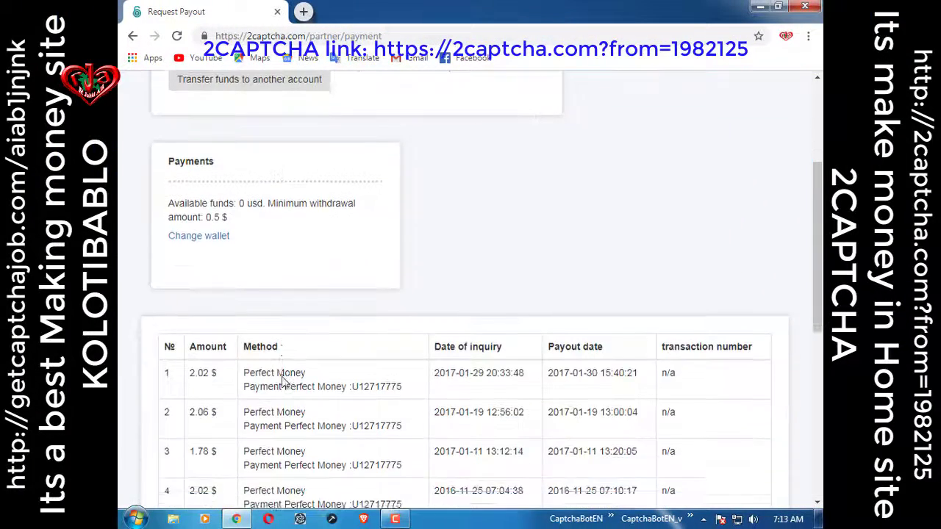
scroll(279, 367, up, 3)
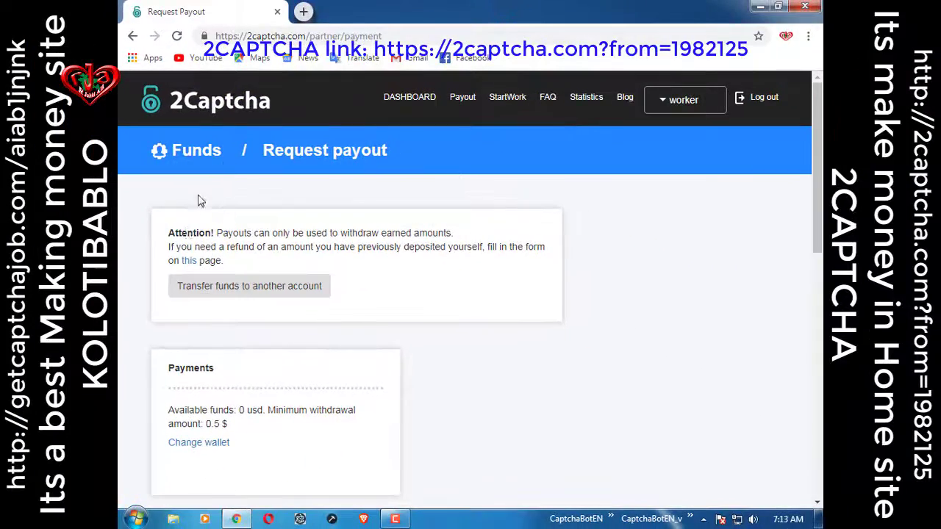
Step: Open the Change wallet page and review the New Purse table's fees and minimum withdrawals
scroll(228, 367, down, 3)
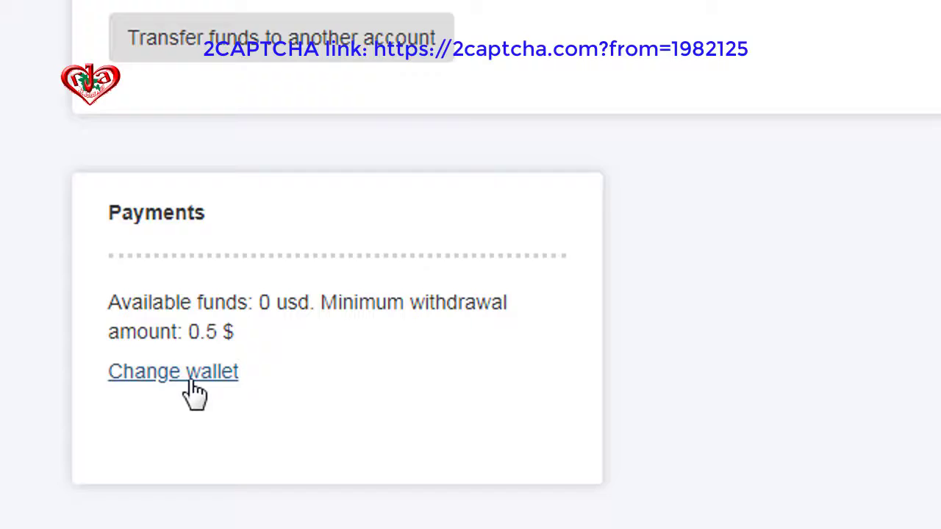
click(190, 384)
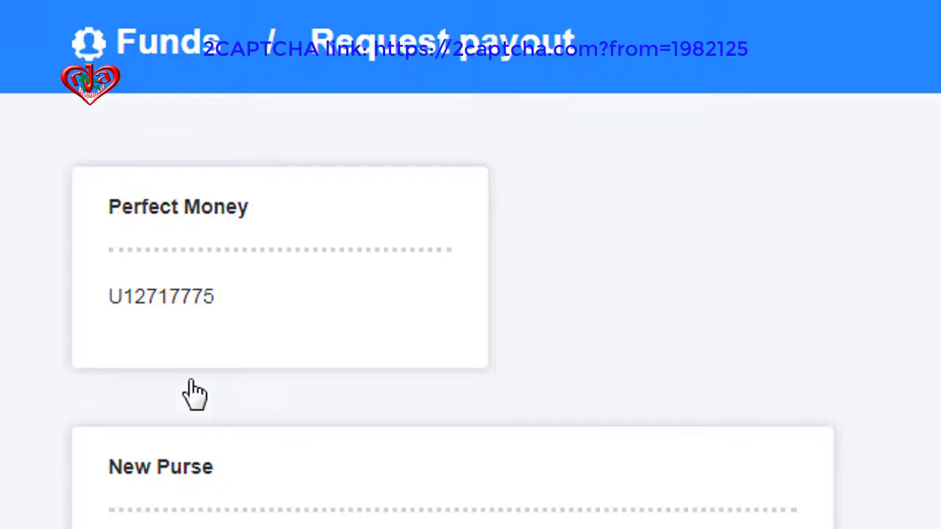
scroll(577, 433, down, 2)
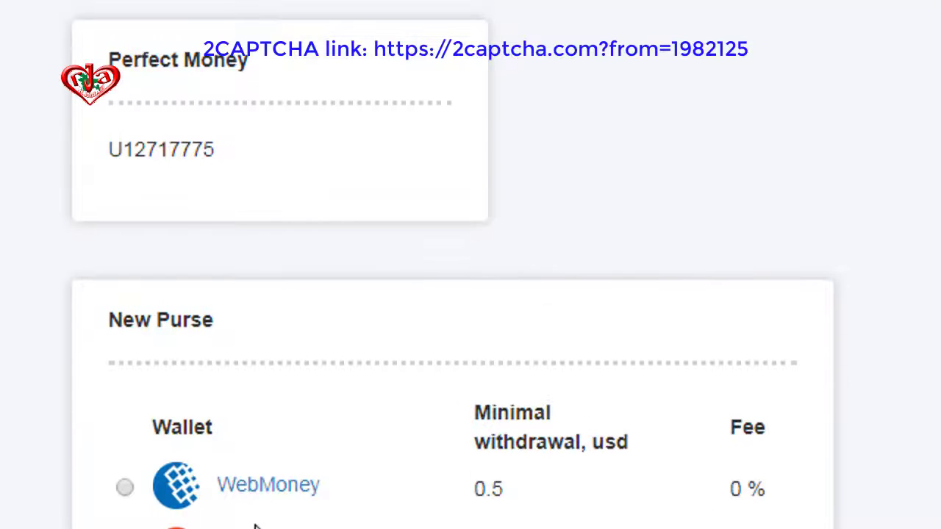
scroll(494, 516, down, 4)
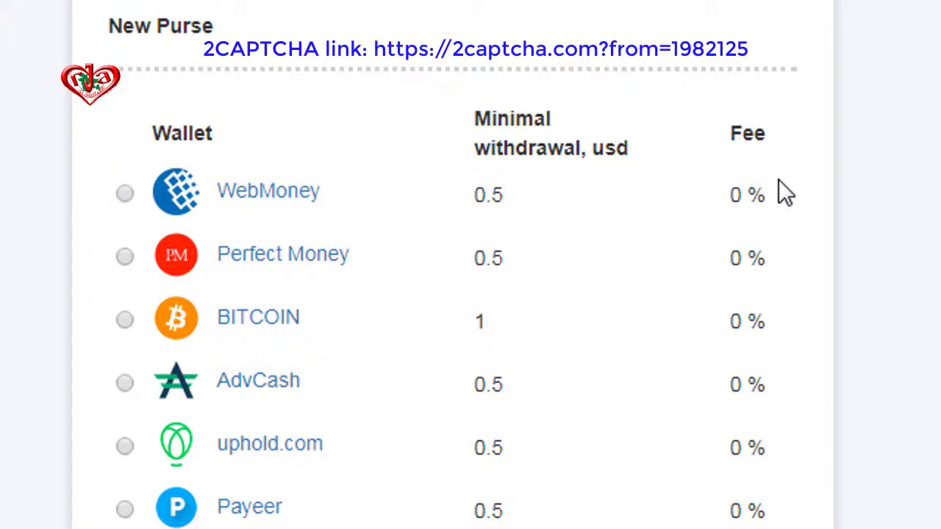
drag(733, 172, 571, 376)
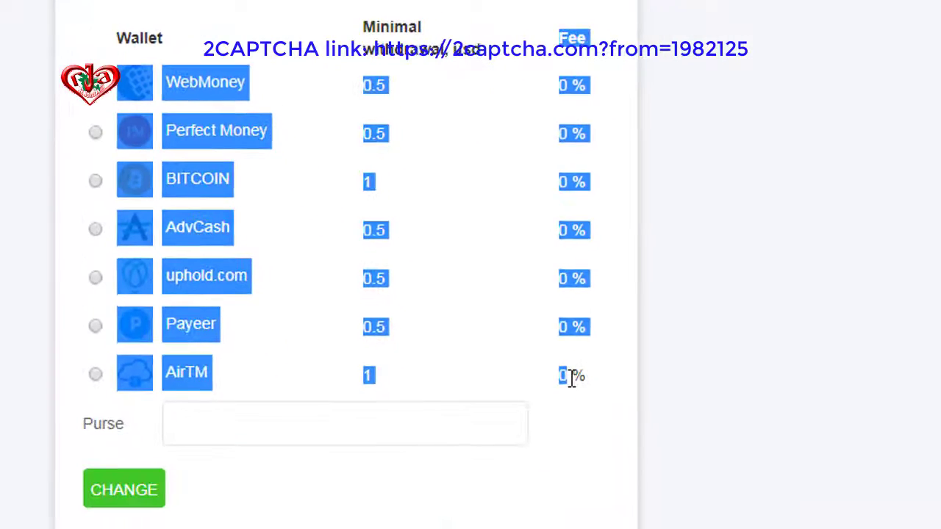
click(599, 138)
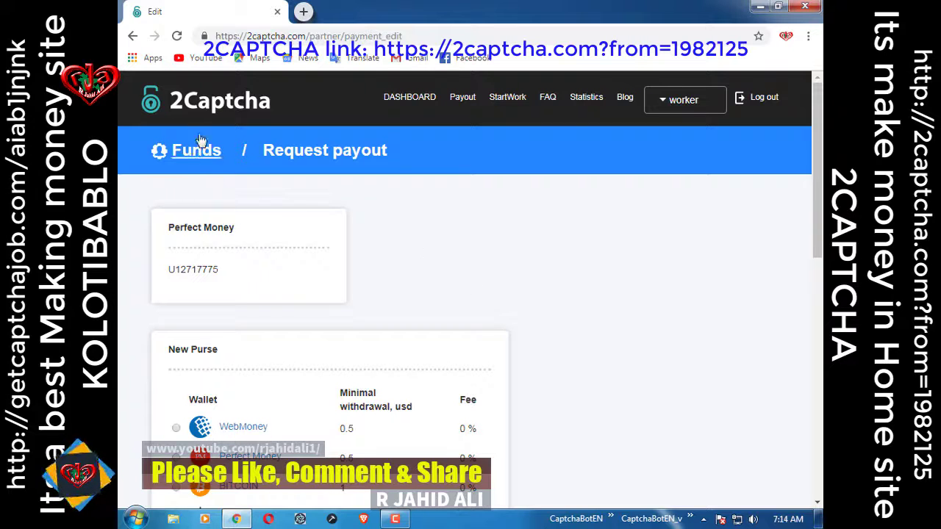
Step: Open the 2Captcha logo link in a new incognito window
right_click(199, 108)
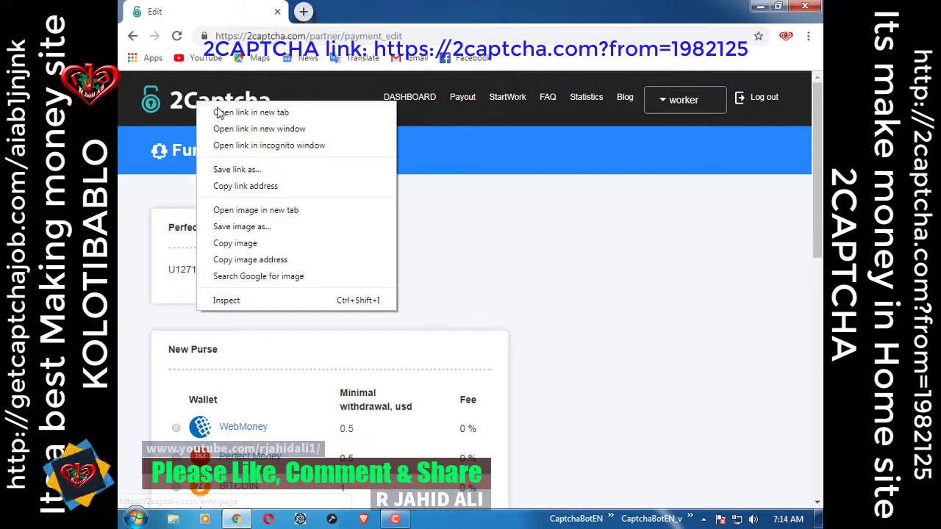
click(284, 146)
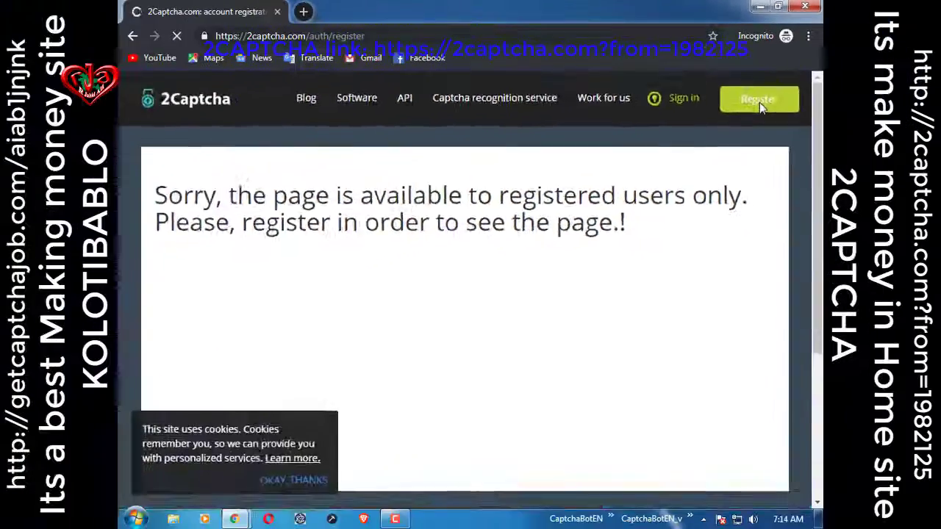
Step: Open the registration form and step through the e-mail and password fields
click(776, 146)
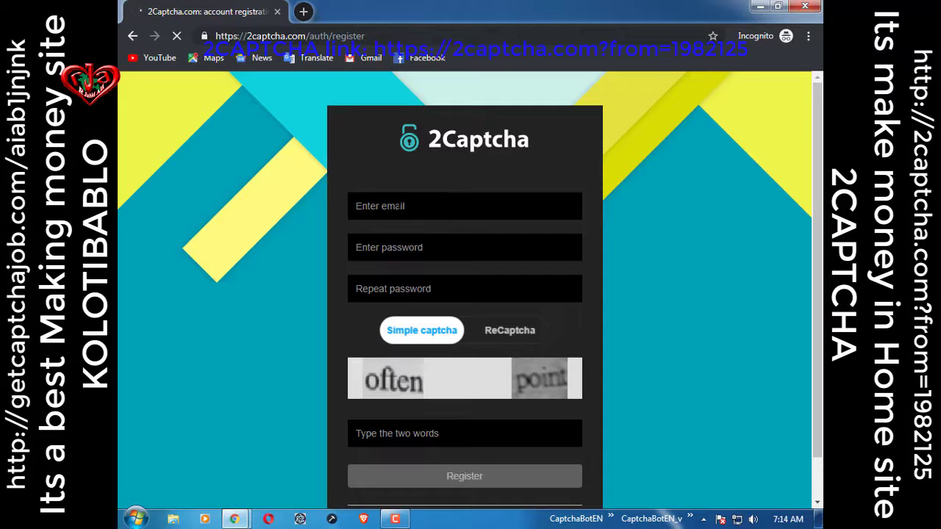
click(368, 206)
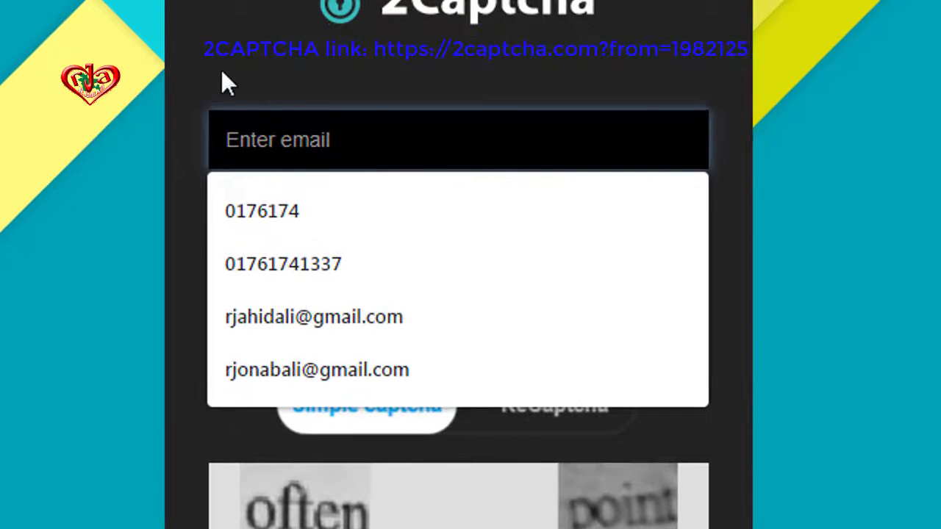
click(221, 71)
click(294, 228)
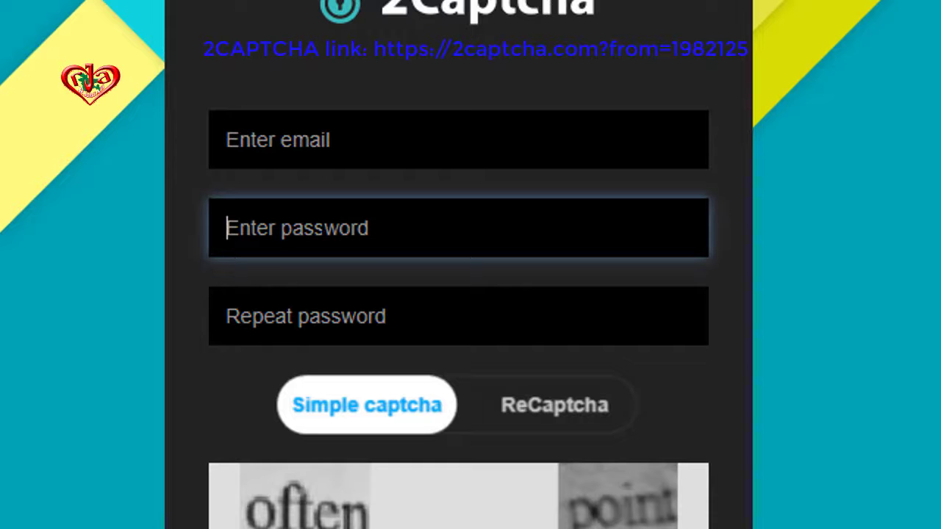
click(314, 317)
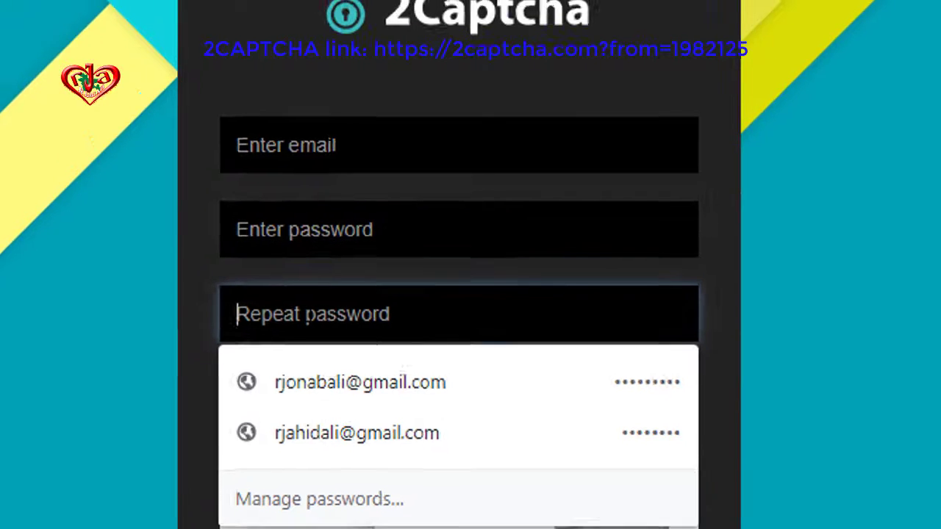
key(F5)
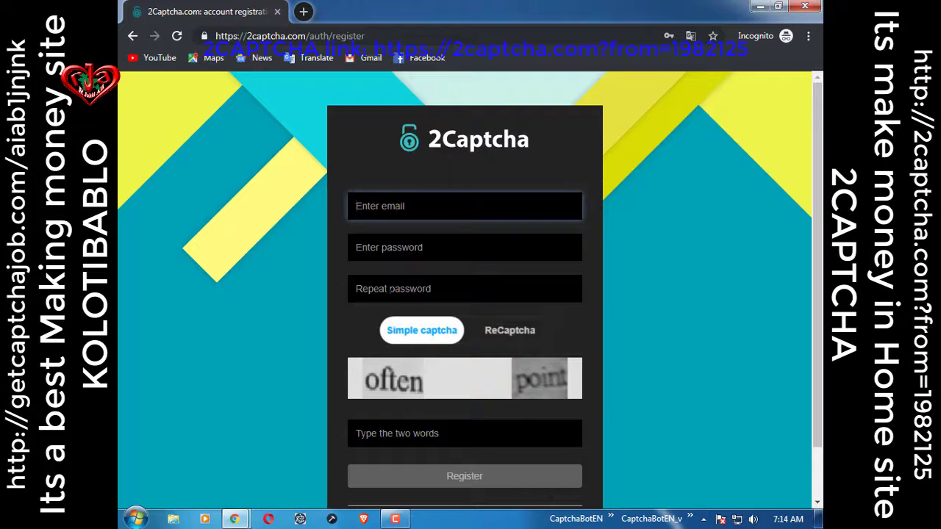
Step: Toggle the captcha option to reCAPTCHA and back to the simple word captcha
click(512, 336)
click(511, 335)
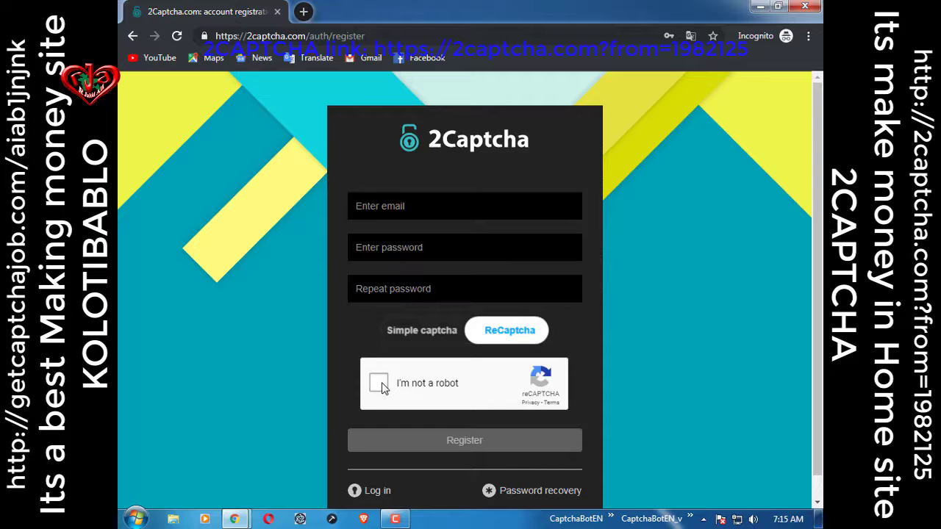
click(414, 331)
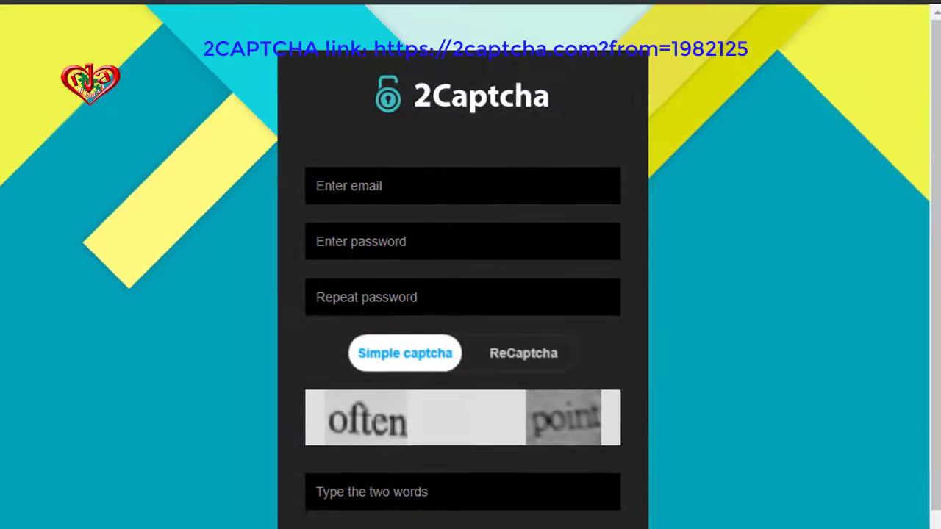
Step: Fill the e-mail field with a saved address from the autofill suggestions
click(462, 186)
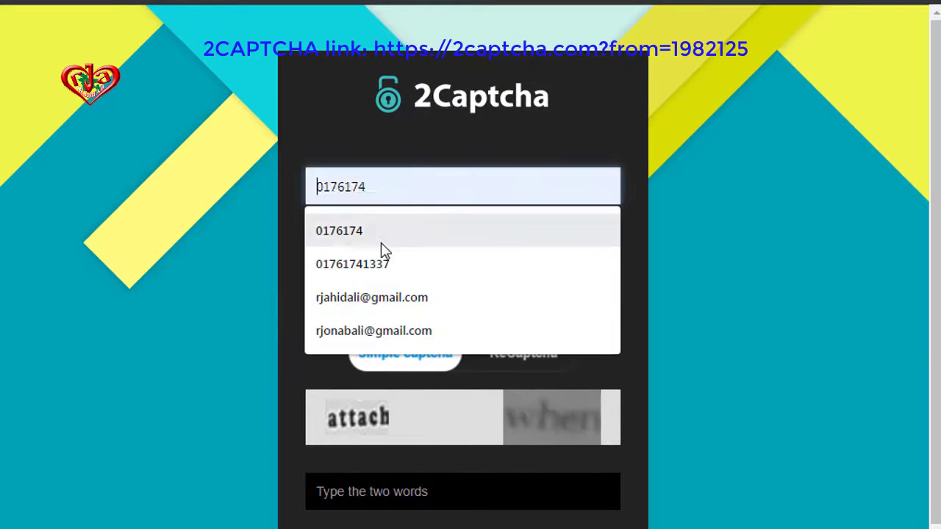
click(380, 297)
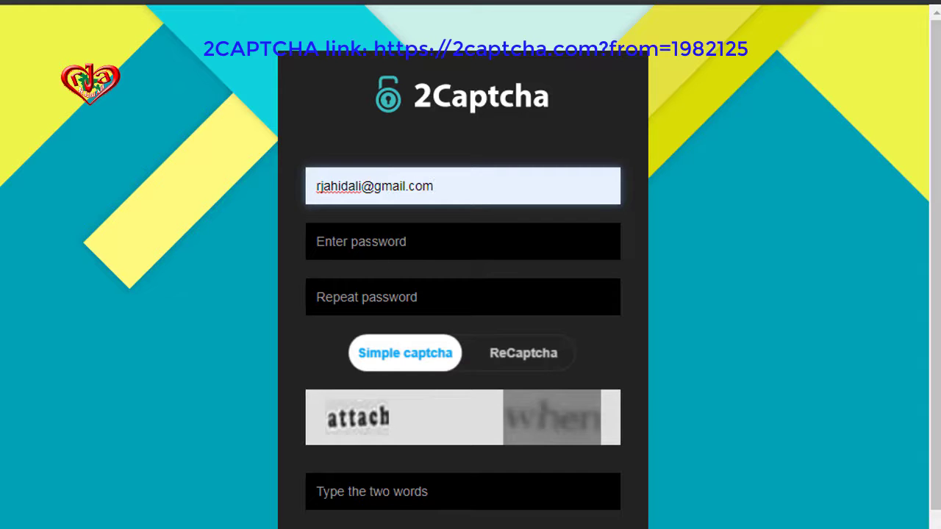
key(Tab)
click(240, 33)
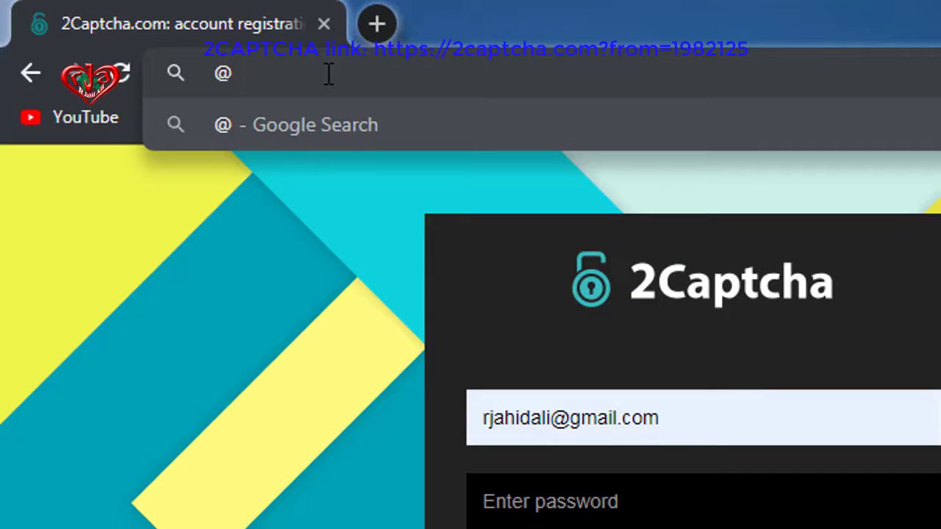
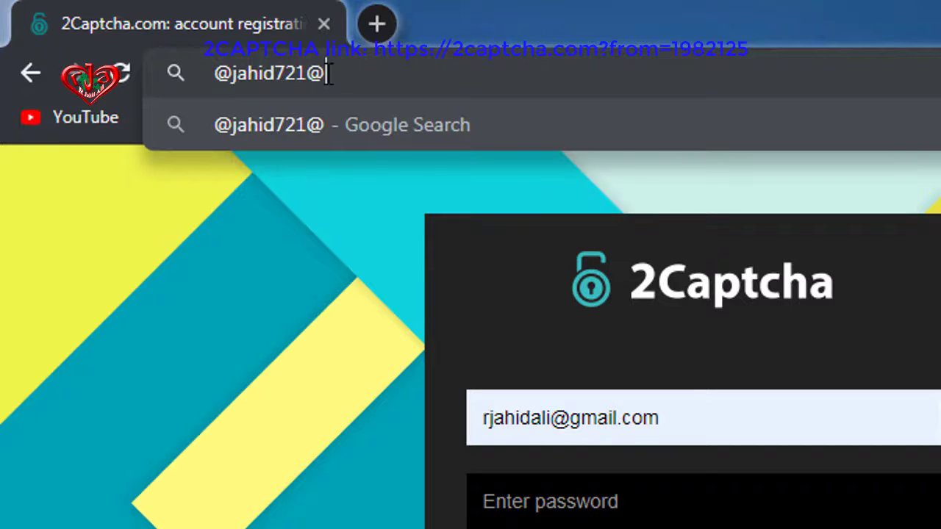
Step: Draft the account password, then paste it into both the password and repeat-password fields
drag(330, 71, 225, 76)
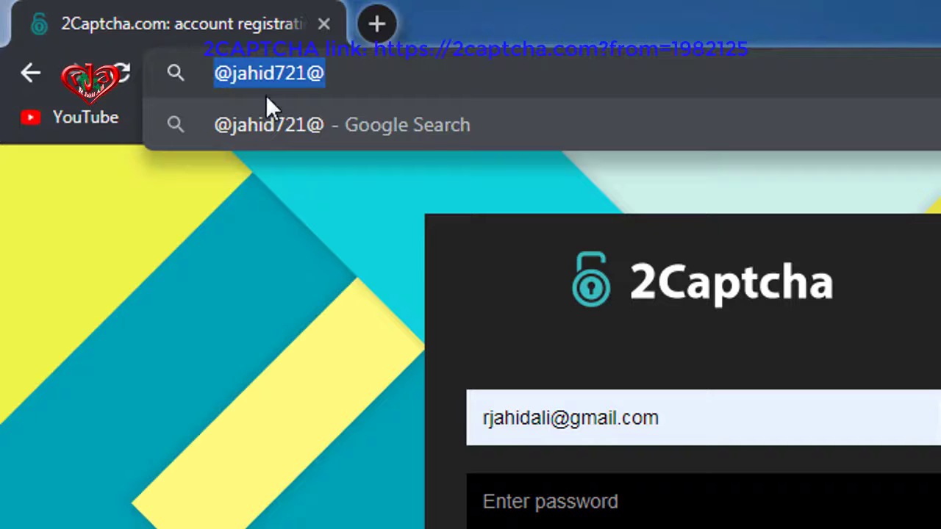
click(607, 500)
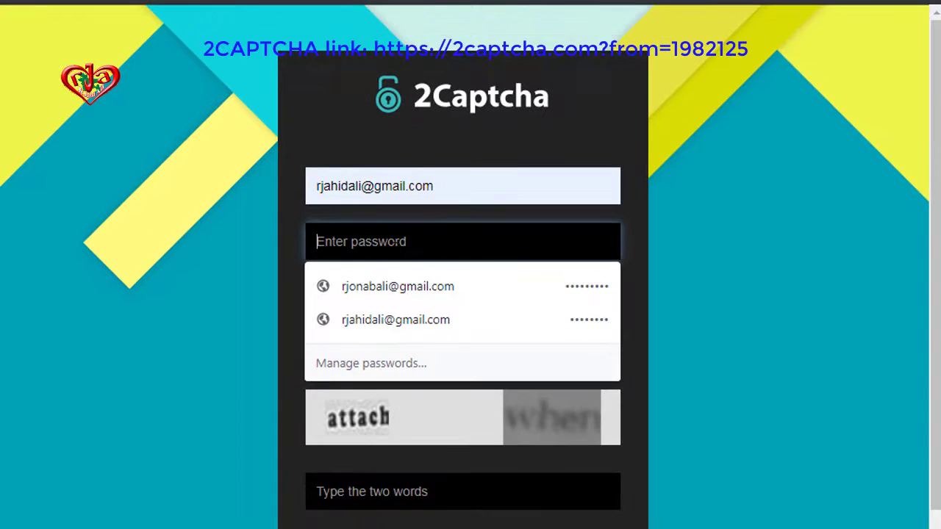
key(ctrl+v)
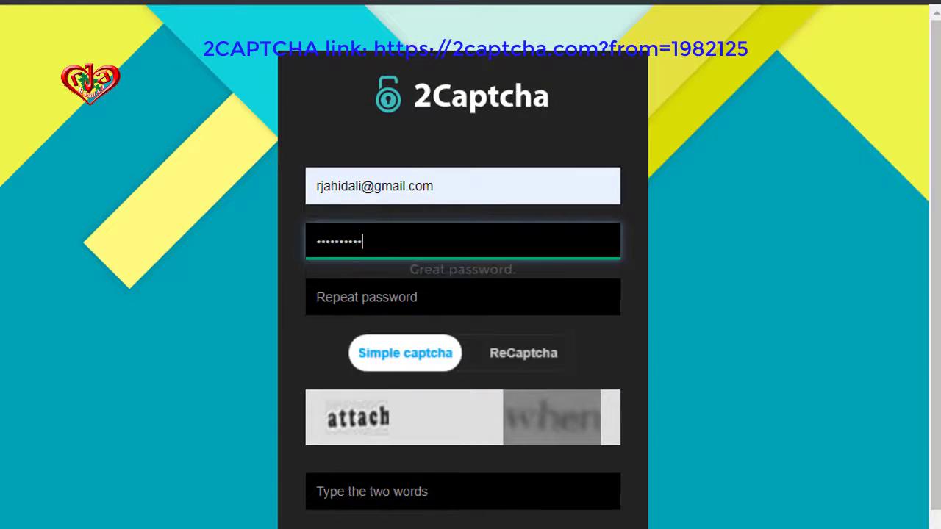
click(404, 297)
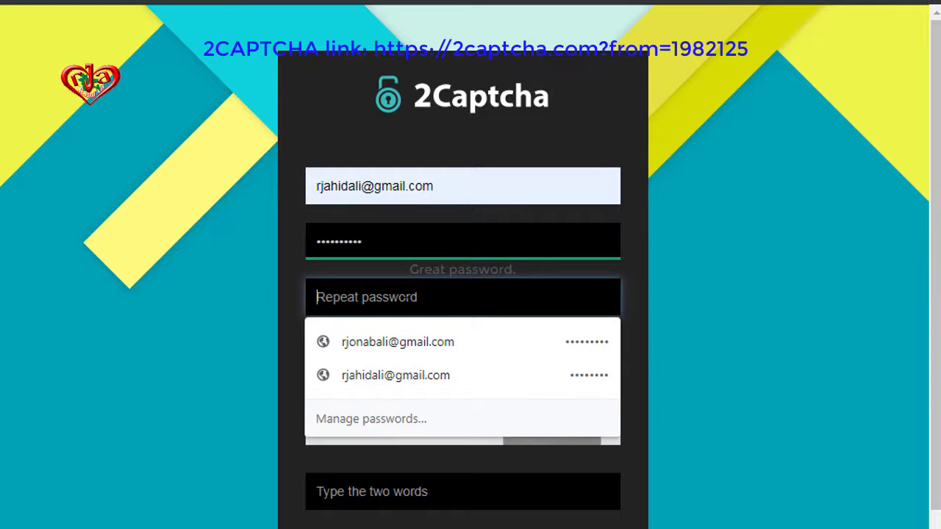
key(ctrl+v)
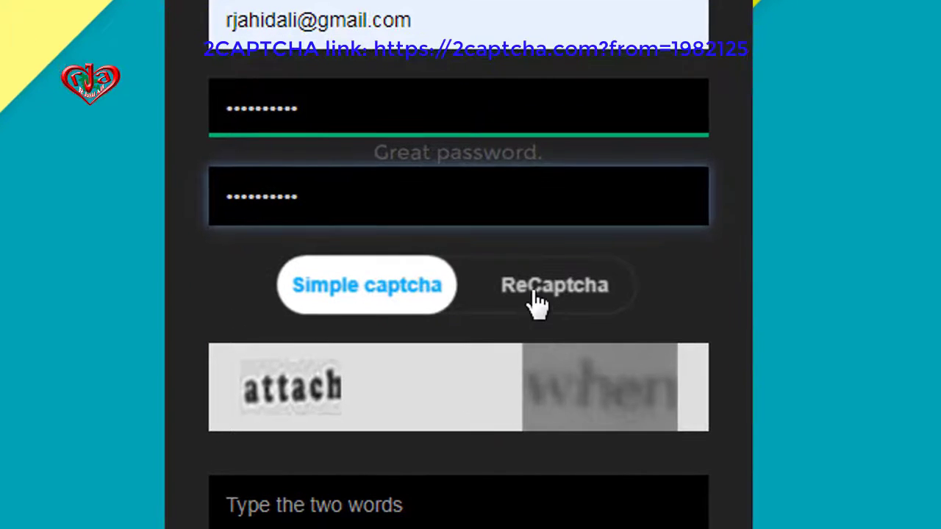
Step: Switch to ReCaptcha, tick 'I'm not a robot', and submit the four traffic-light tiles
click(536, 304)
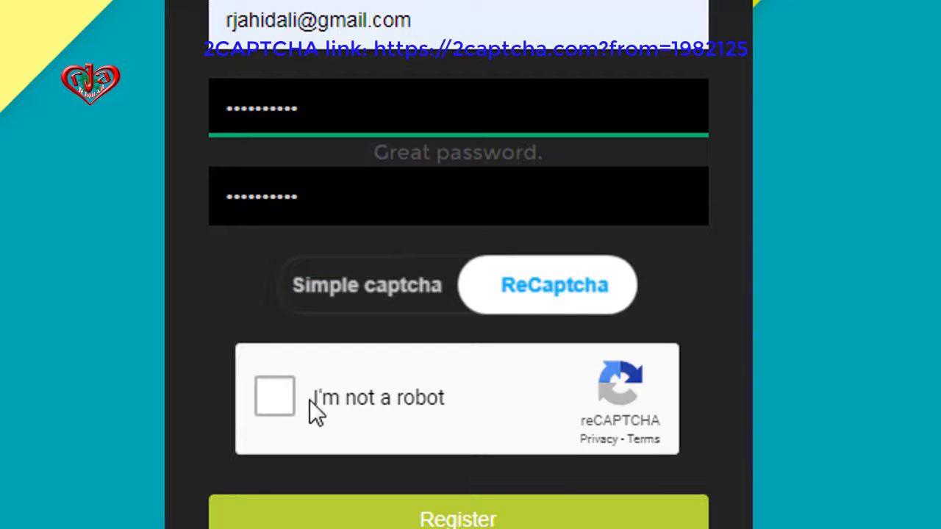
click(277, 398)
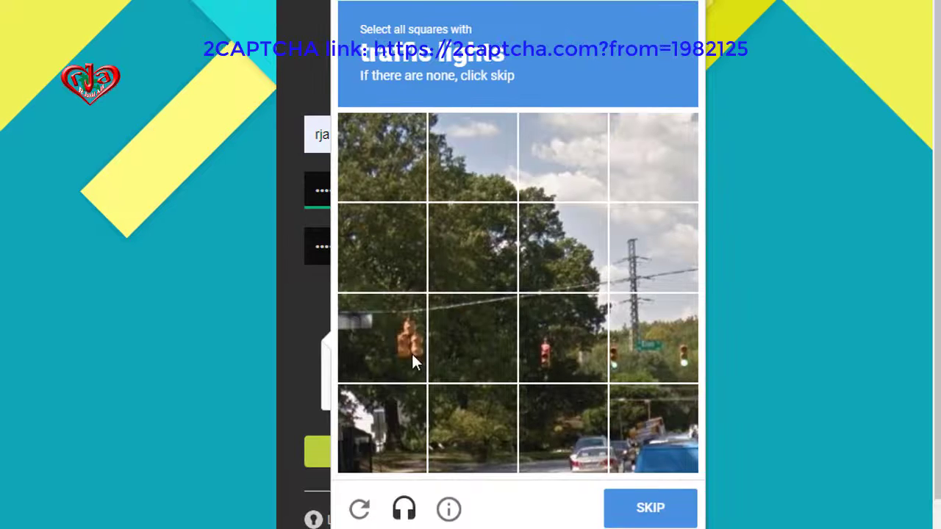
click(411, 351)
click(505, 339)
click(588, 342)
click(632, 346)
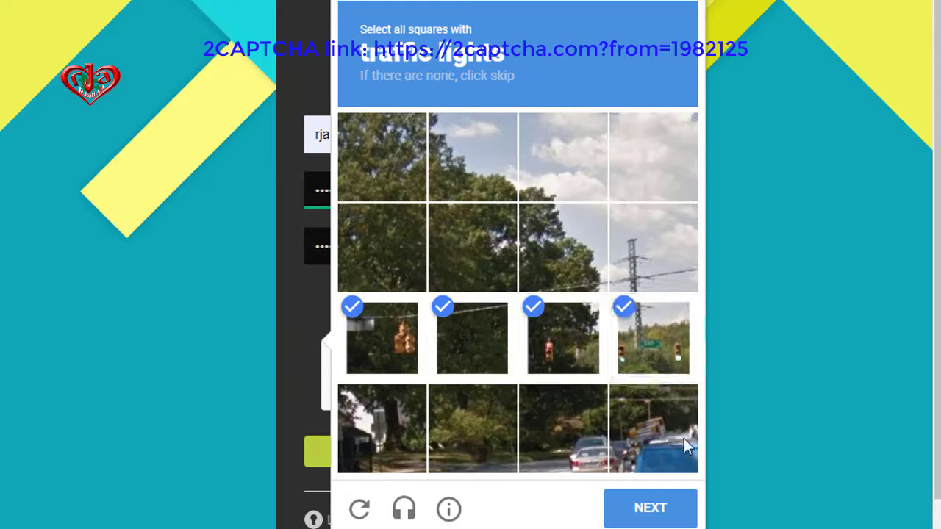
click(651, 511)
Step: Submit the four crosswalk tiles to finish verification, then select the whole e-mail address
click(406, 355)
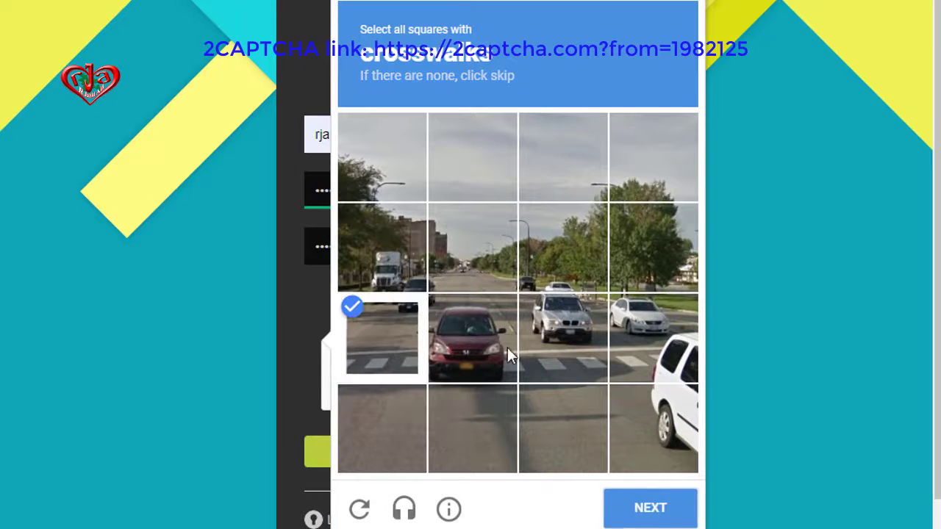
click(507, 347)
click(564, 343)
click(652, 343)
click(651, 518)
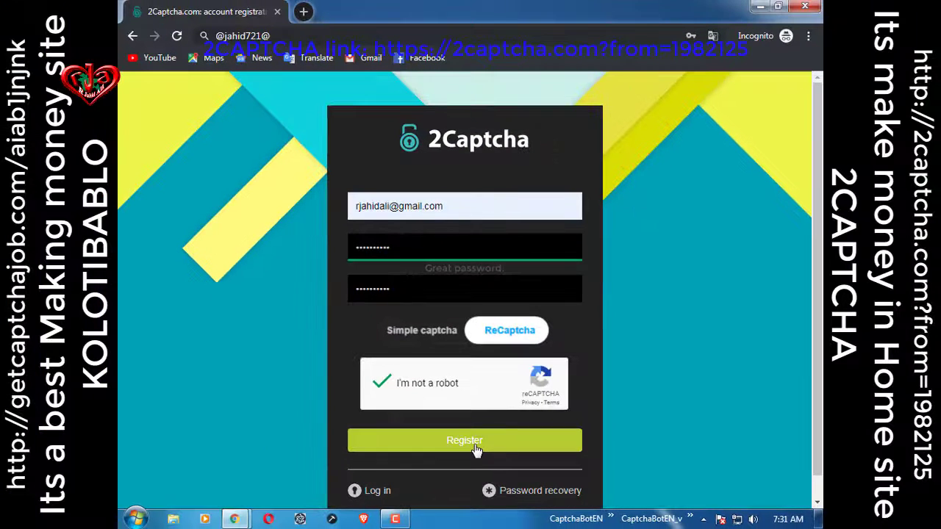
triple_click(431, 209)
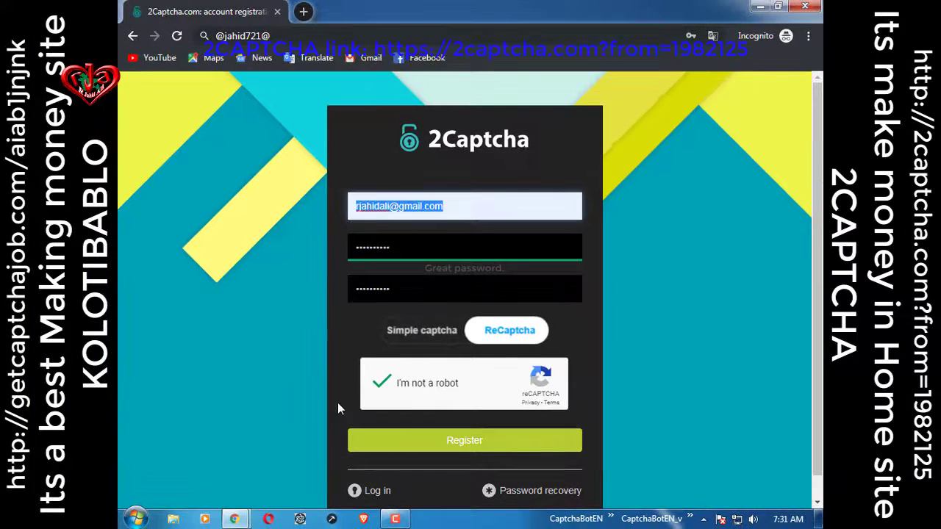
Step: Close the incognito window, open StartWork, and scroll to the 0/45 training box
click(805, 9)
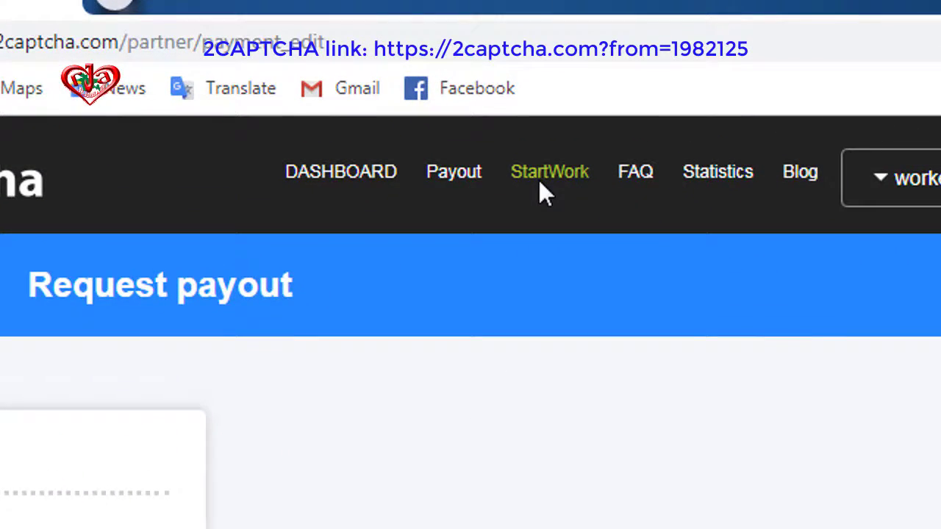
click(540, 183)
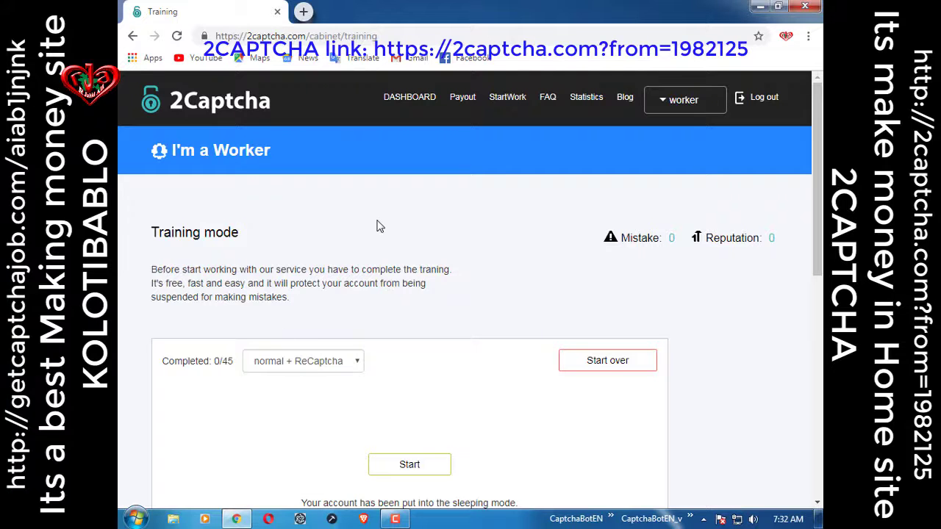
scroll(376, 226, down, 2)
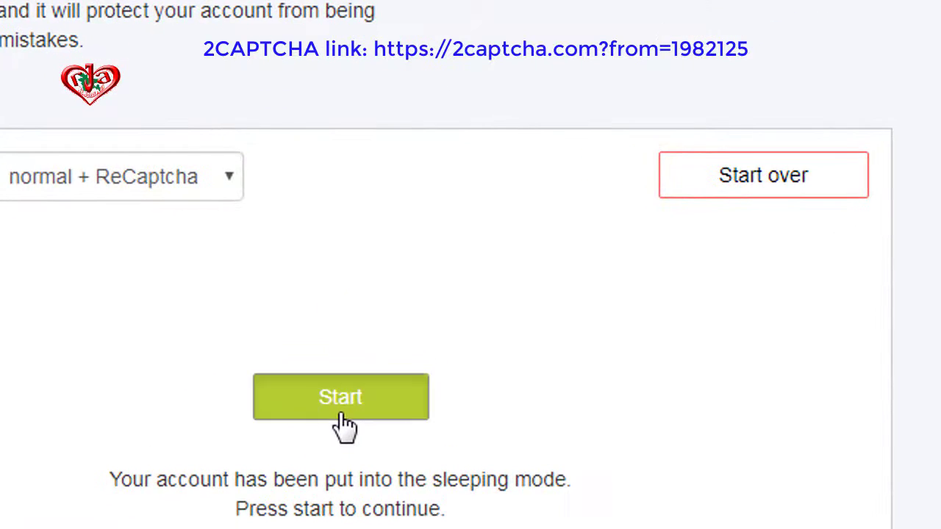
Step: Start the training and submit 281737 as the first captcha answer
click(342, 412)
click(323, 523)
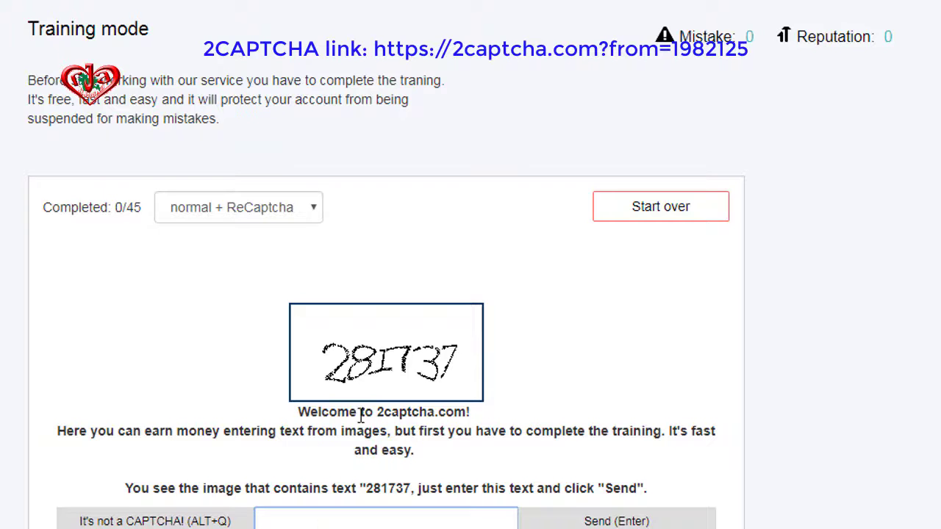
mouse_move(299, 413)
mouse_down()
mouse_move(430, 430)
mouse_move(584, 428)
mouse_move(740, 462)
mouse_move(668, 486)
mouse_move(647, 481)
mouse_up()
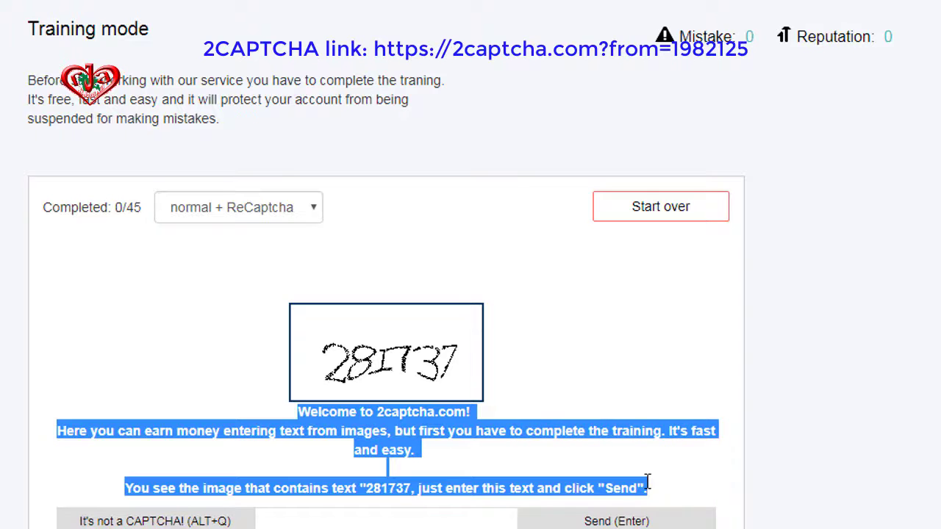
click(299, 521)
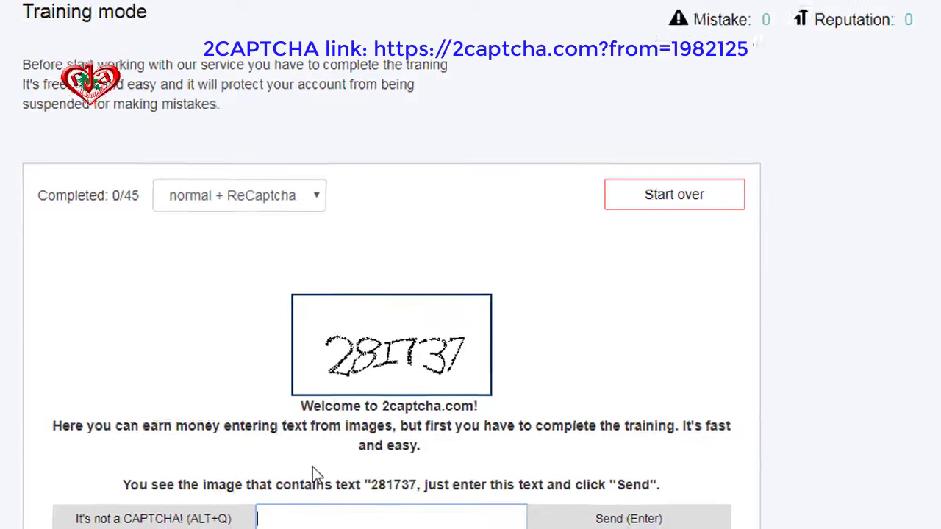
text(28173)
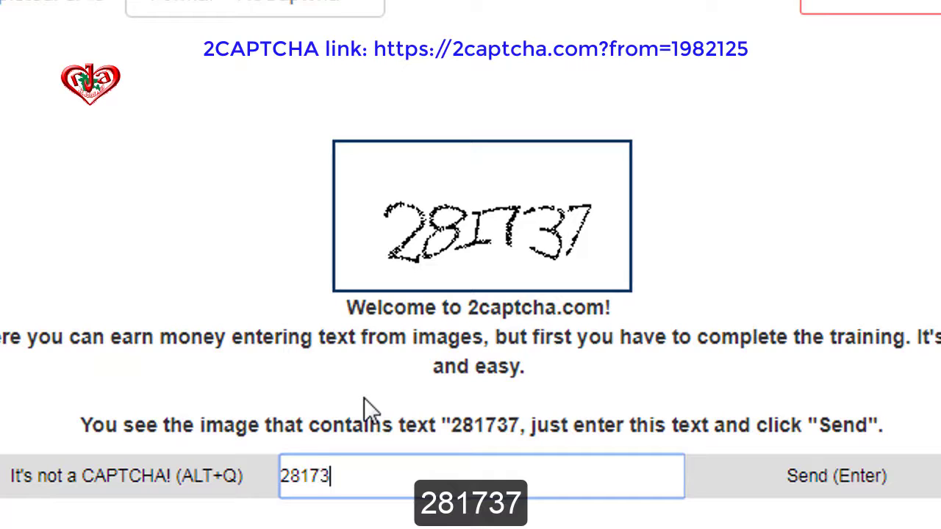
text(7)
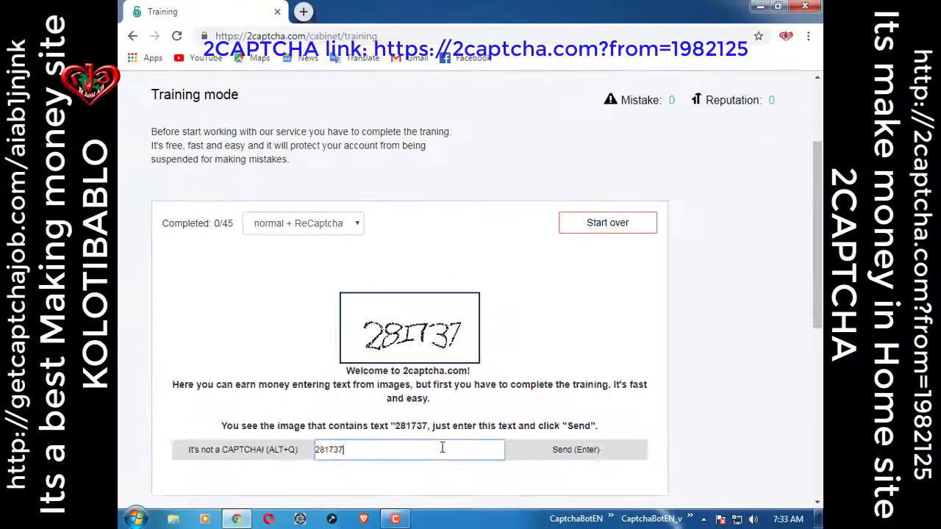
key(Return)
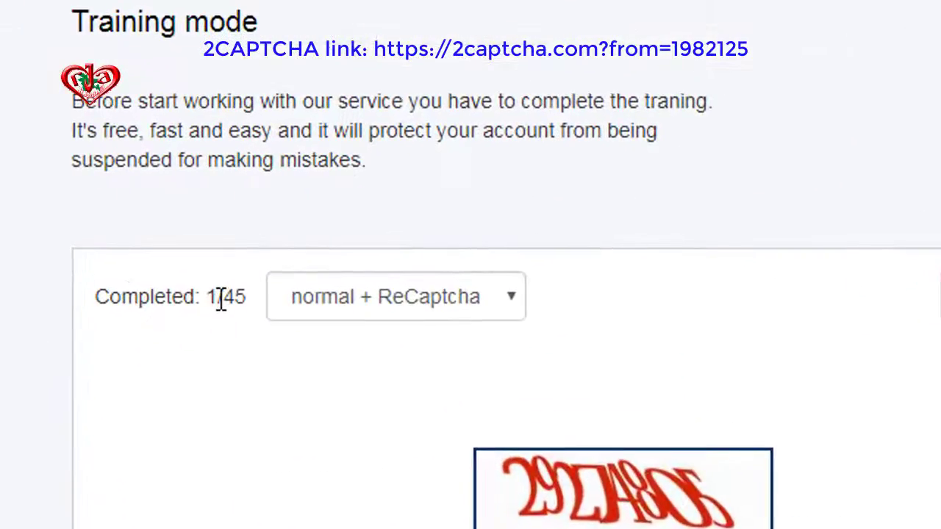
Step: Submit answers 29274805 and 94yssm to the next two practice captchas
drag(222, 267, 211, 265)
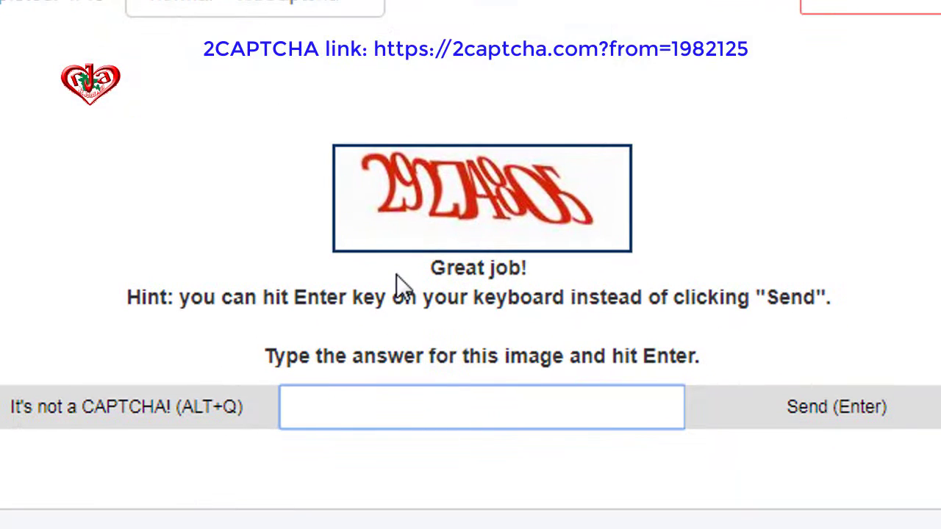
text(29)
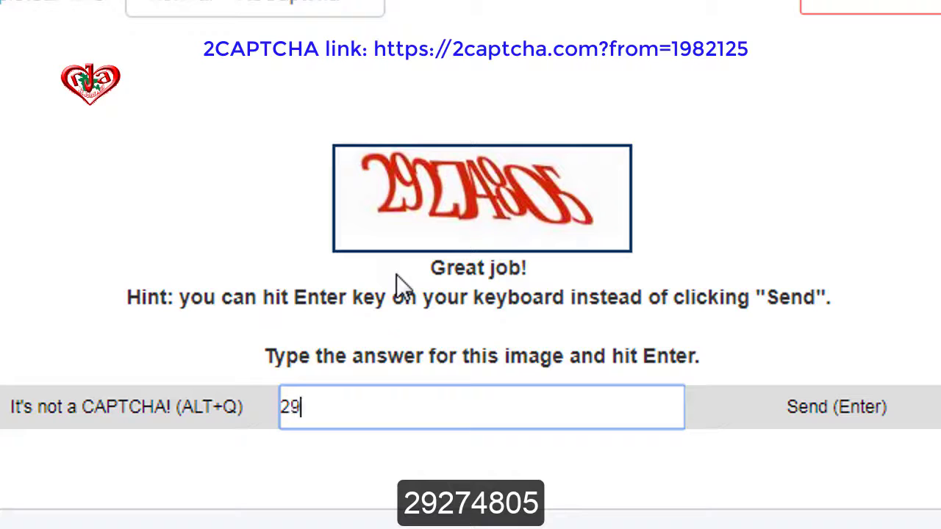
text(274805)
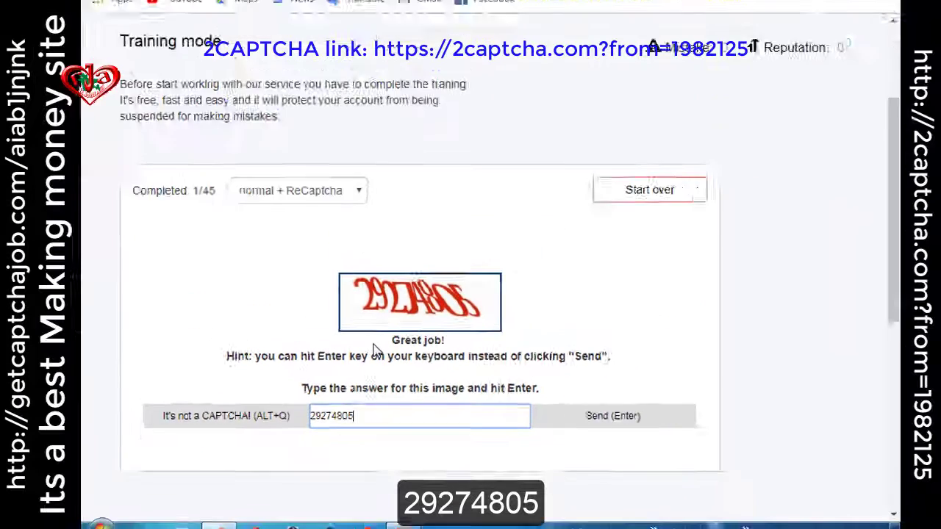
key(Return)
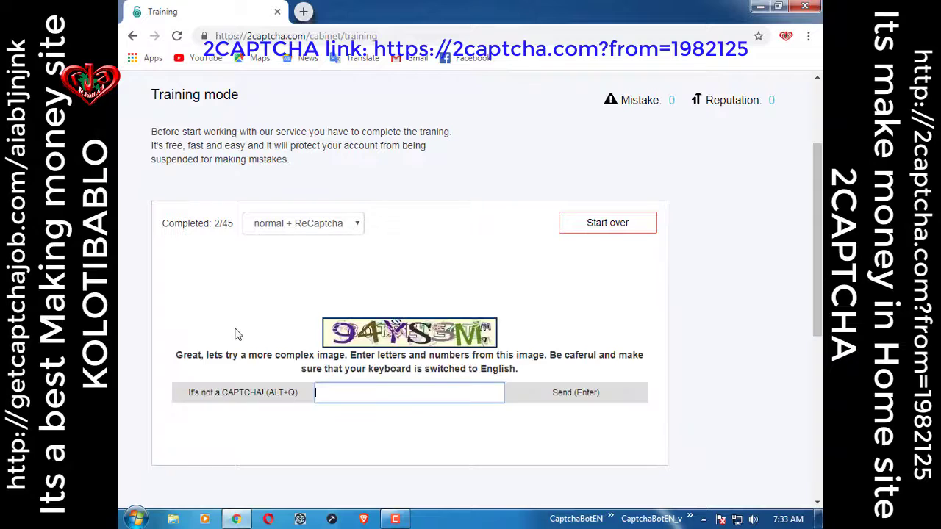
double_click(213, 282)
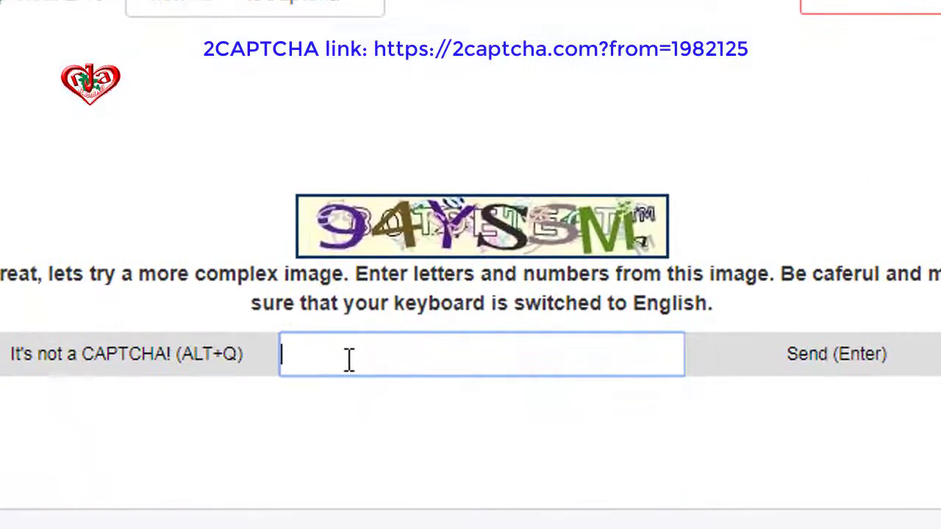
text(94ys)
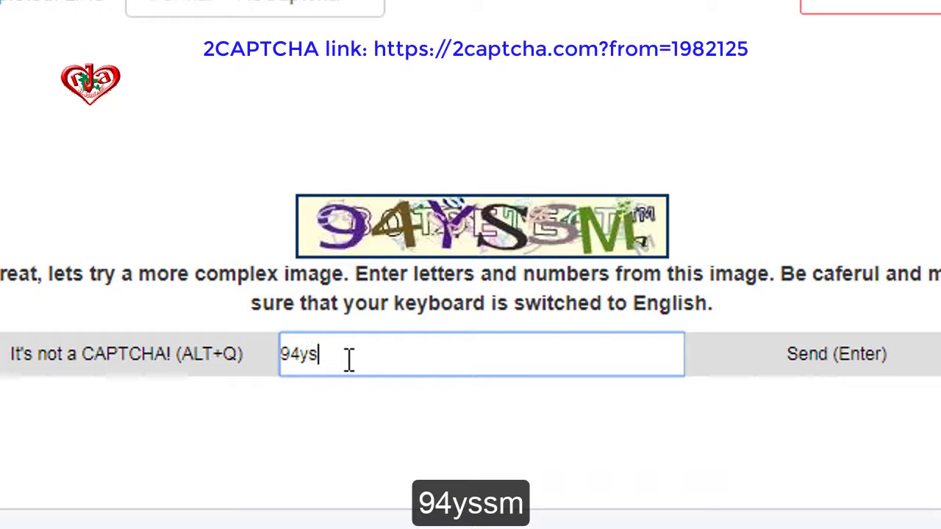
text(sm)
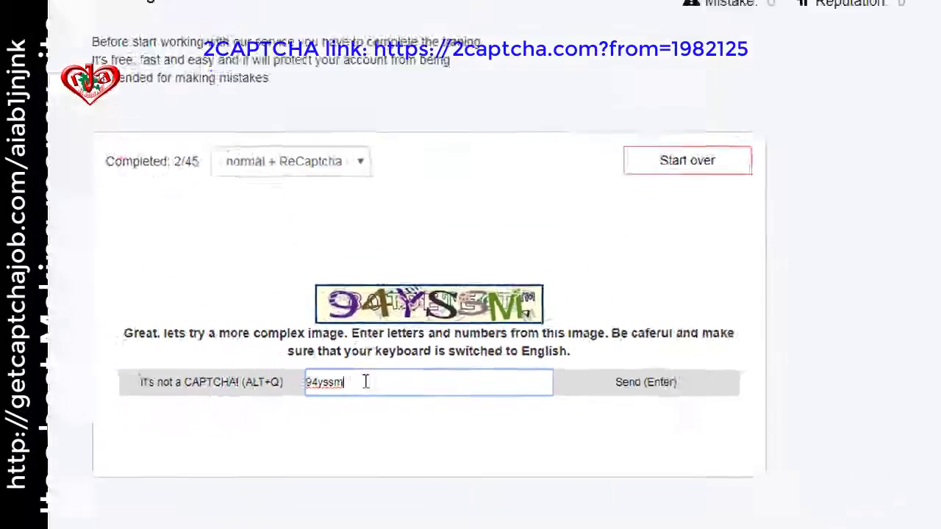
key(Return)
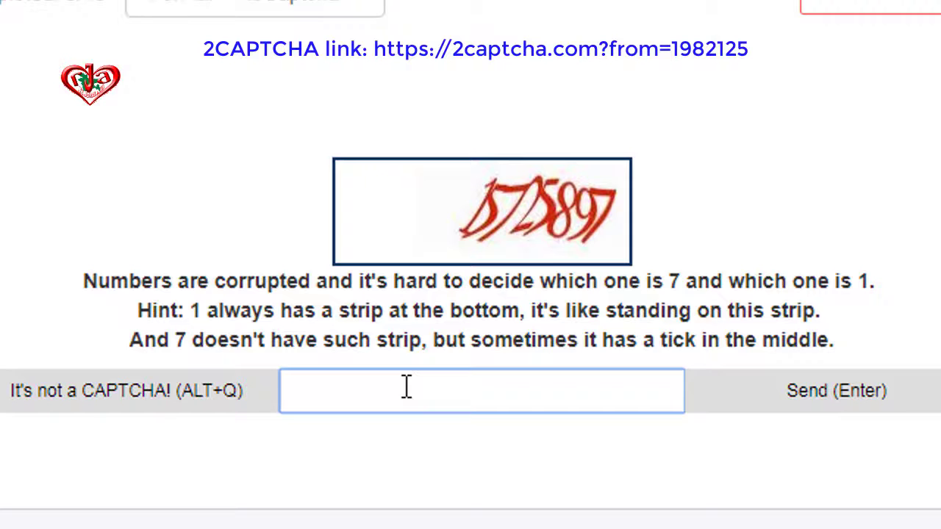
Step: Submit answers 15725897 and 5ngf7f, bringing the completed count to 5/45
text(15)
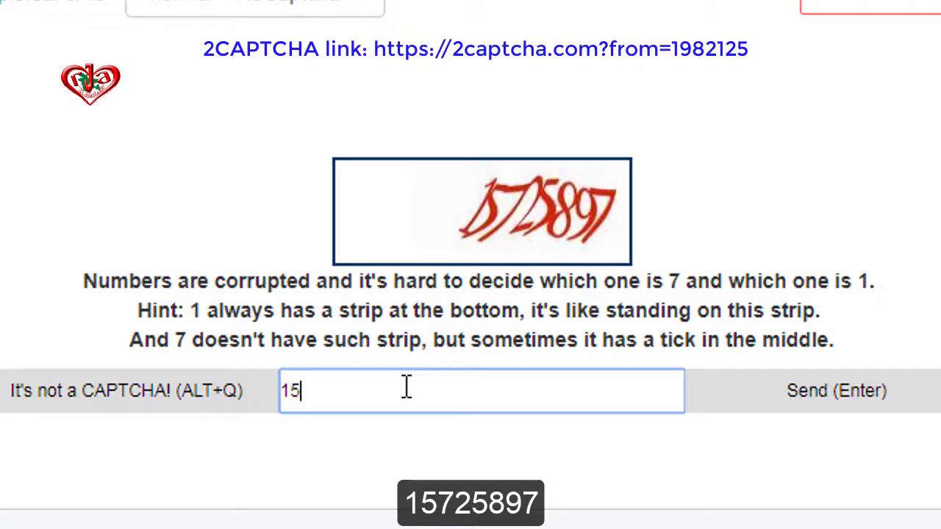
text(725897)
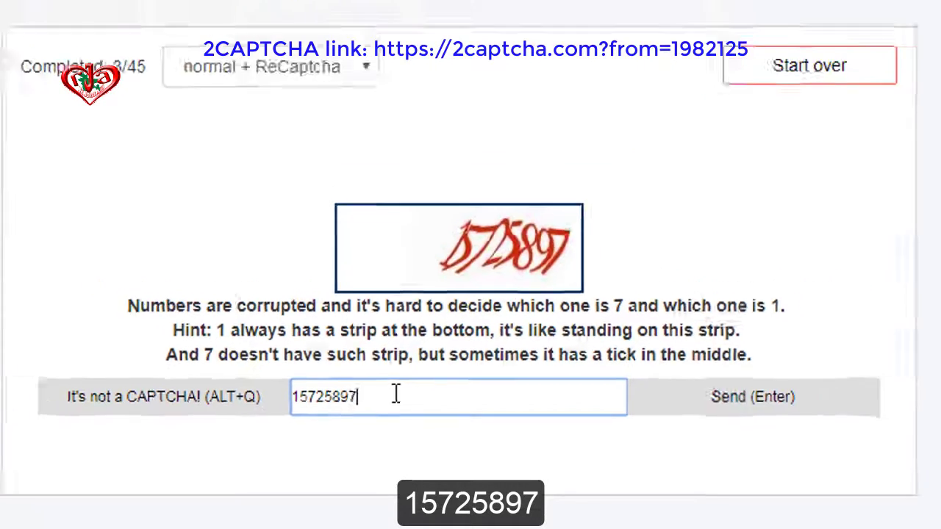
key(Return)
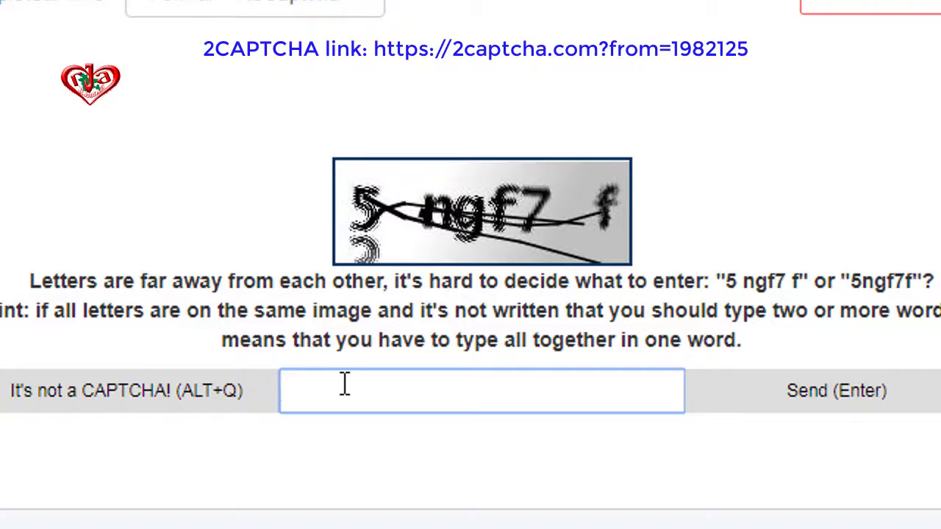
text(5)
text(ngf7f)
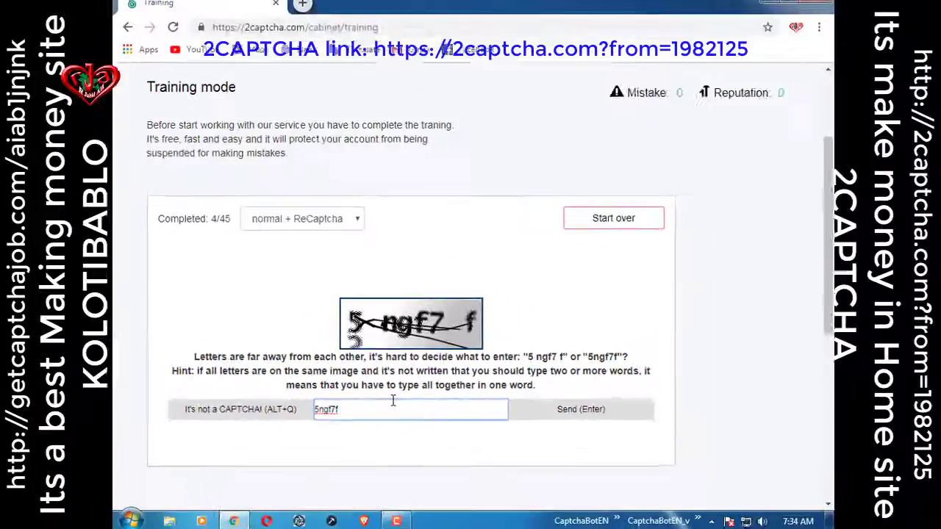
key(Return)
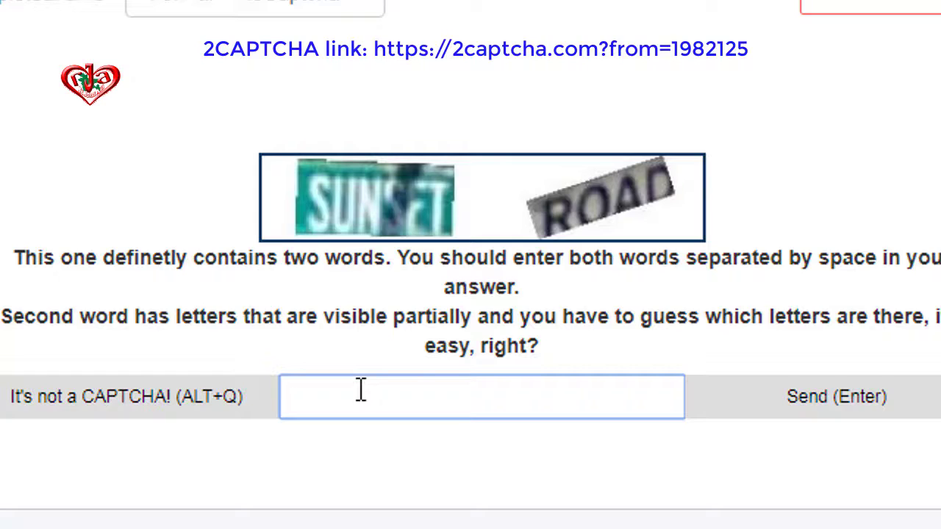
Step: Submit 'sunset road' for the previous captcha, then highlight the new under-circles instruction
text(sun)
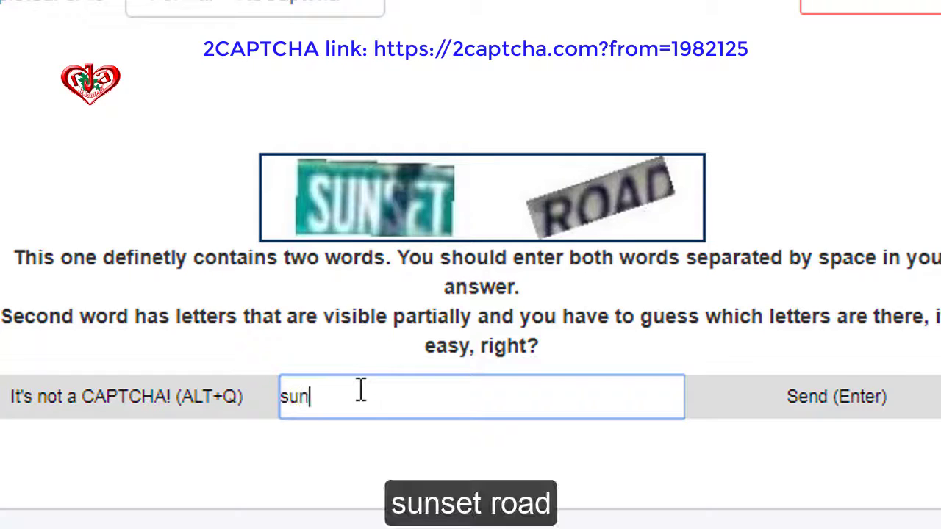
text(set)
text( road)
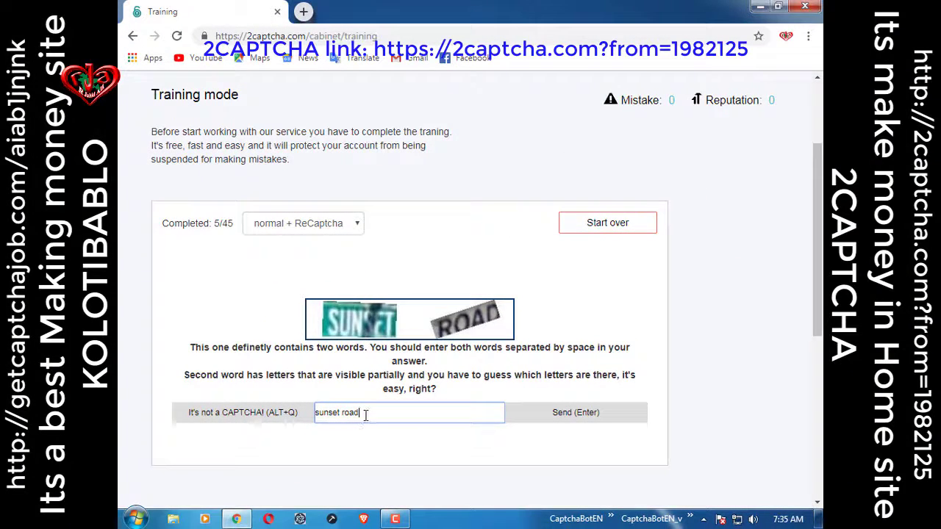
key(Return)
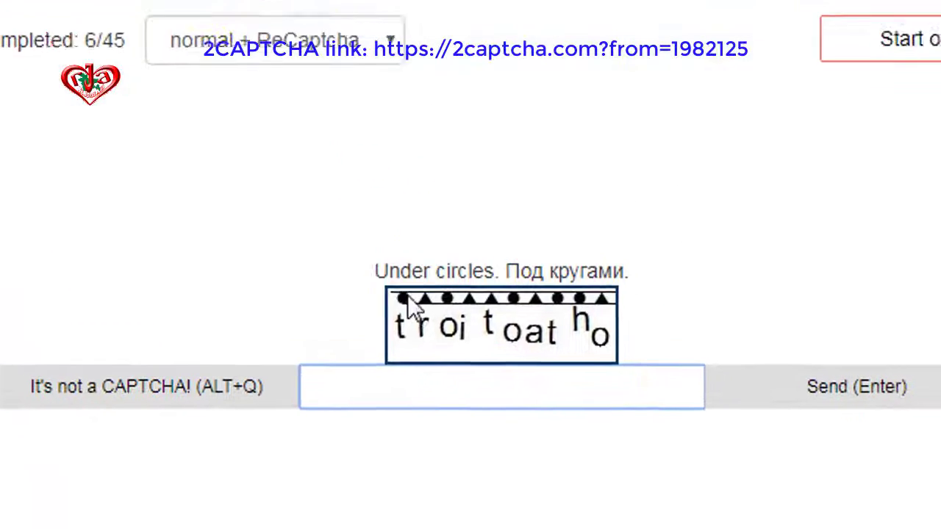
drag(360, 223, 603, 224)
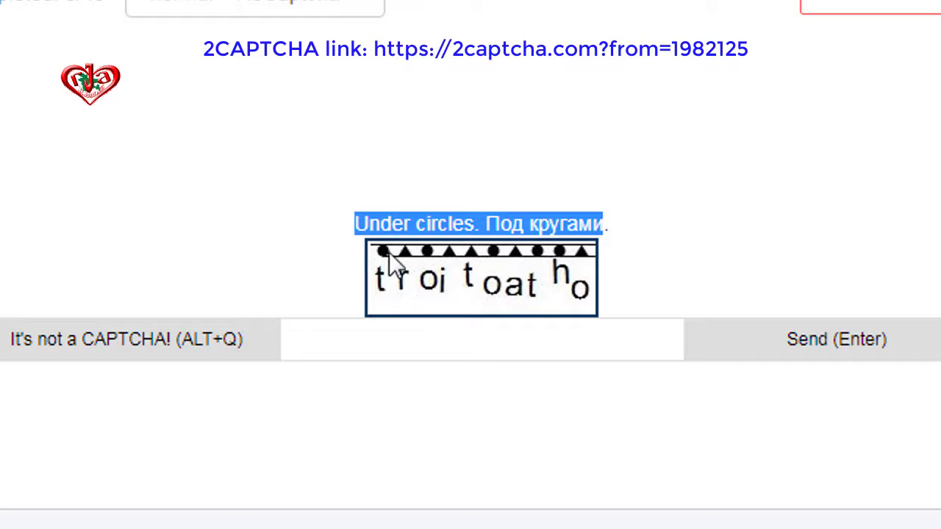
Step: Answer the under-circles captcha with 'tooth' and submit it
click(357, 352)
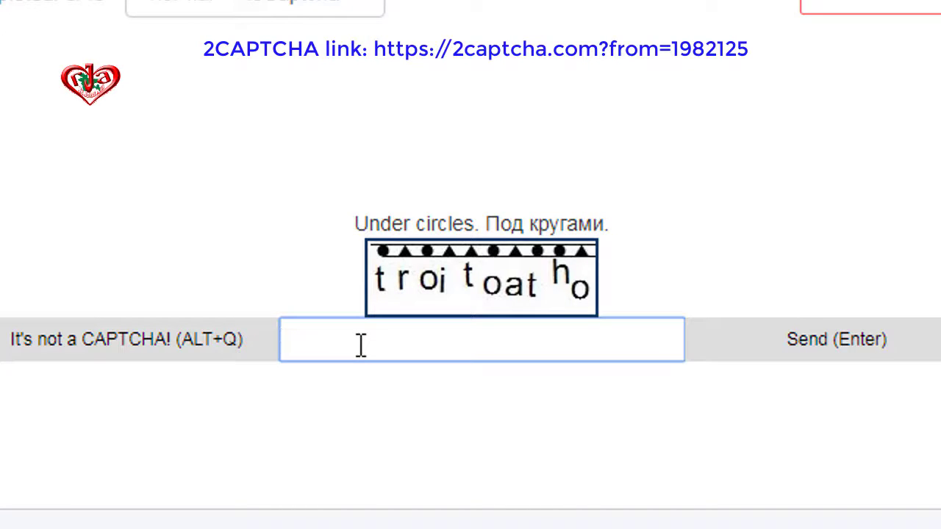
text(t)
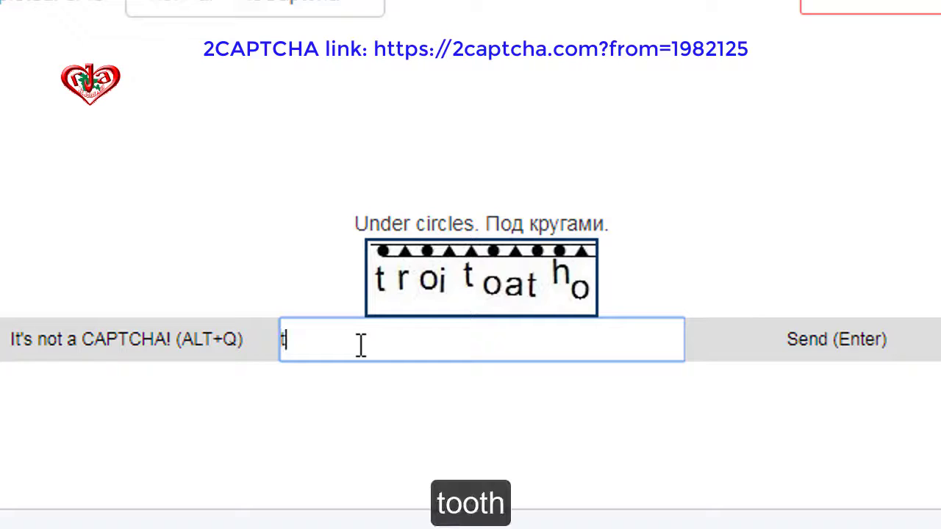
text(oo)
text(th)
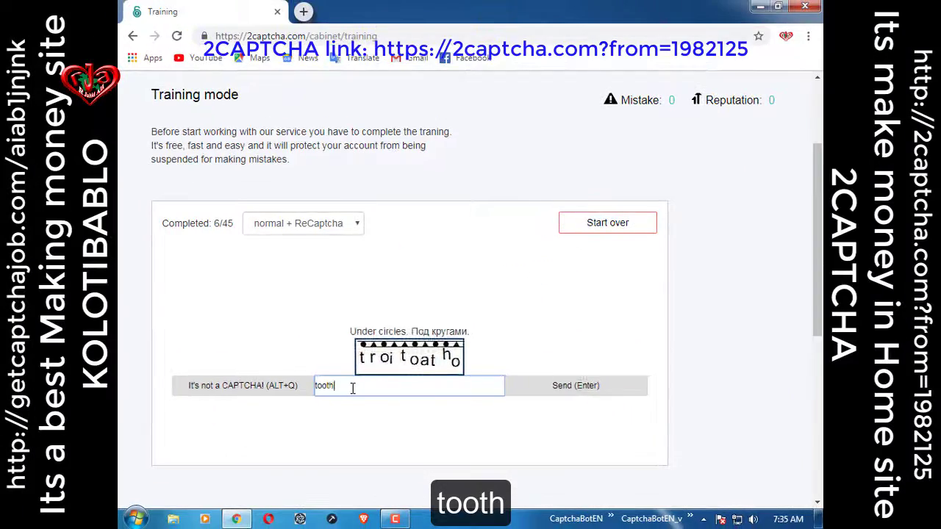
key(Return)
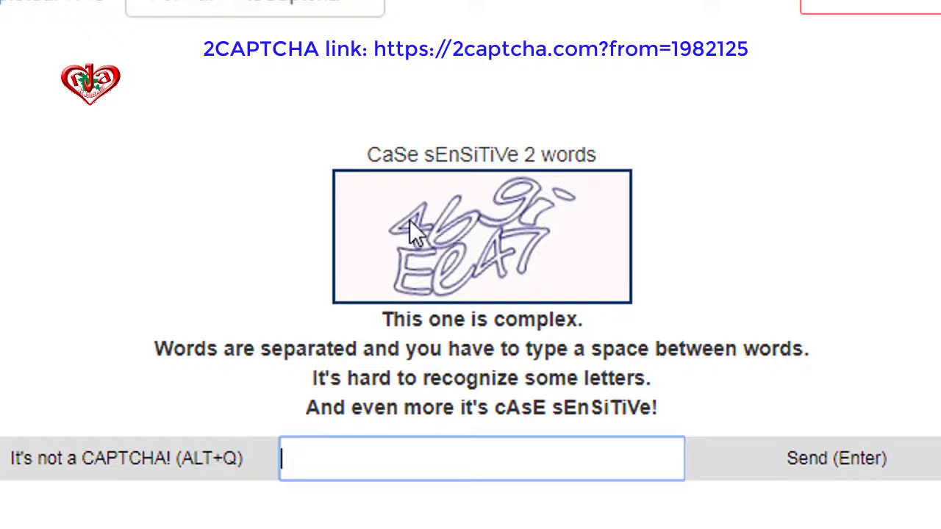
Step: Enter '469i ee47', correct it to 469iee47 without the space, and submit
mouse_move(398, 224)
mouse_down()
mouse_move(425, 227)
mouse_move(408, 206)
mouse_up()
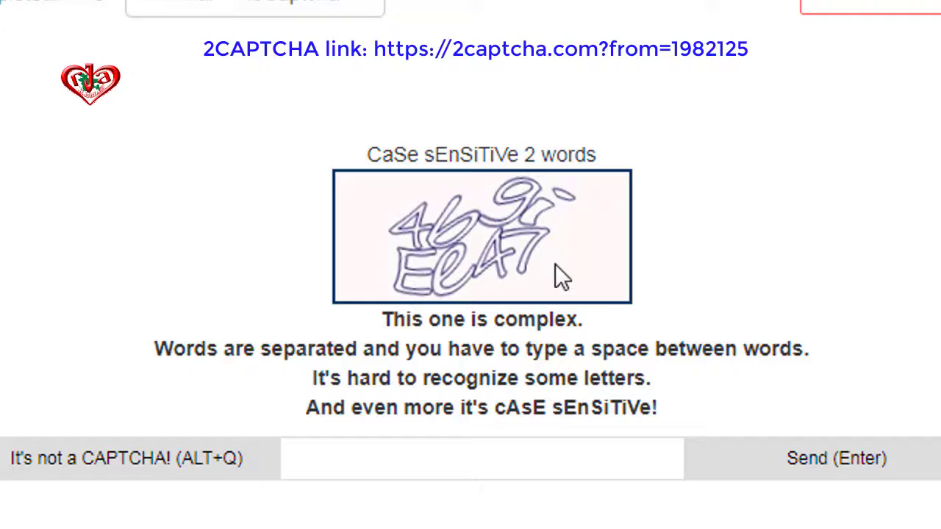
click(362, 451)
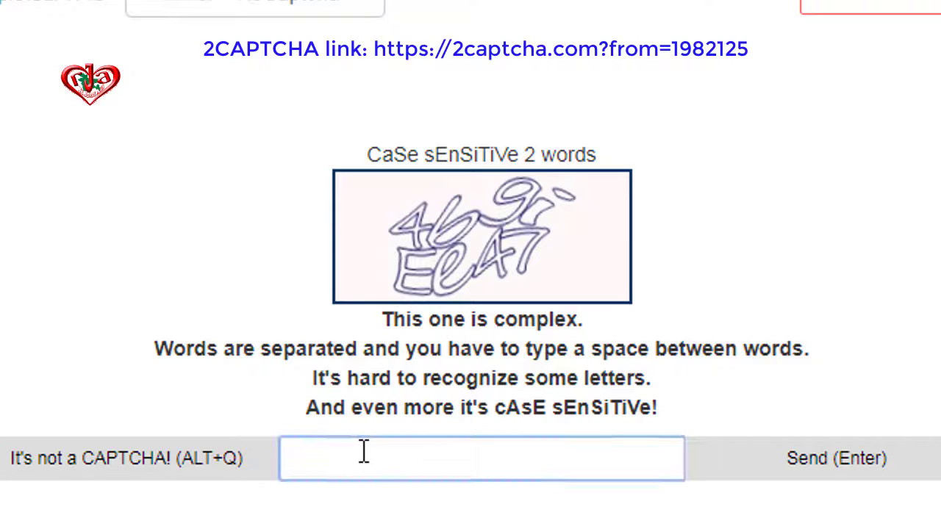
text(46)
text(9i)
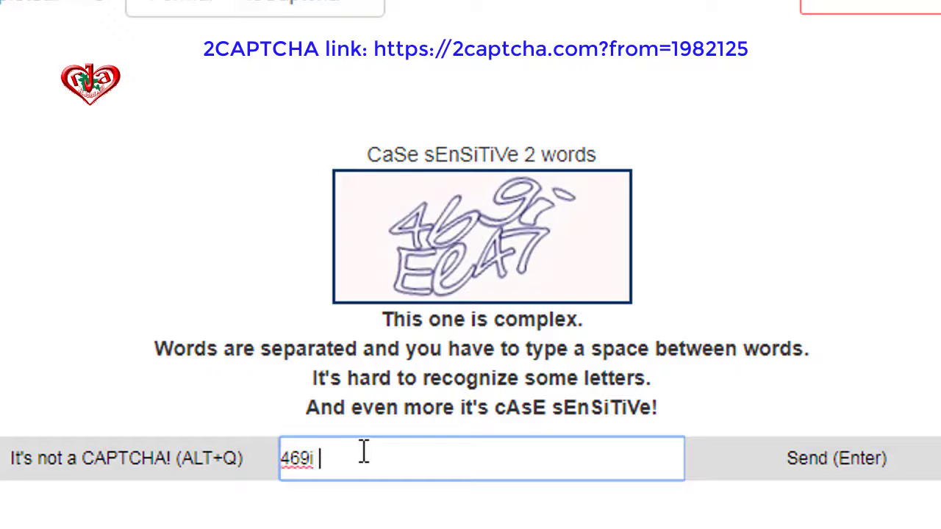
text( ee47)
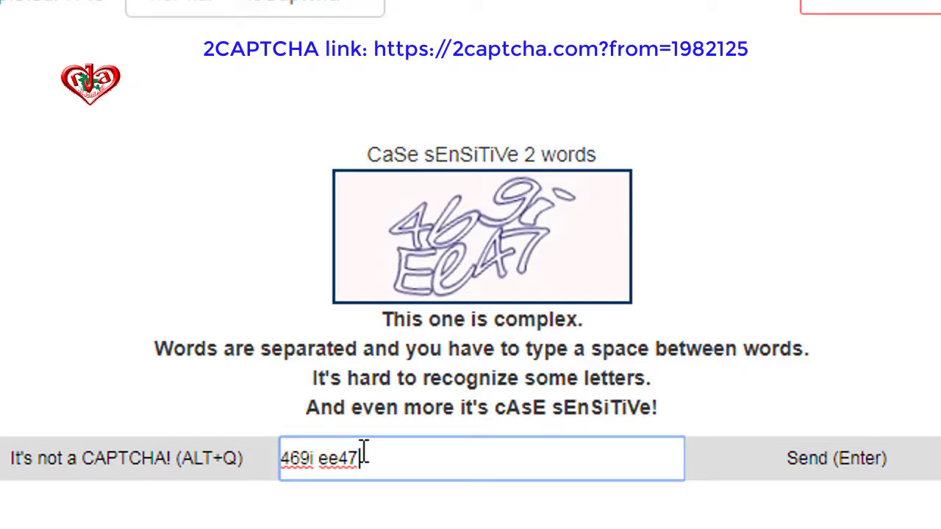
double_click(314, 459)
key(BackSpace)
click(361, 459)
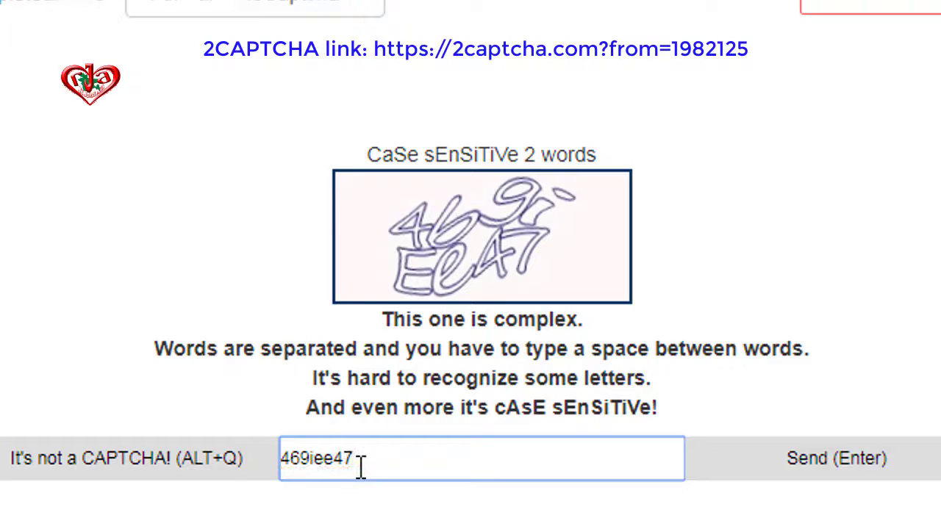
drag(361, 460, 273, 470)
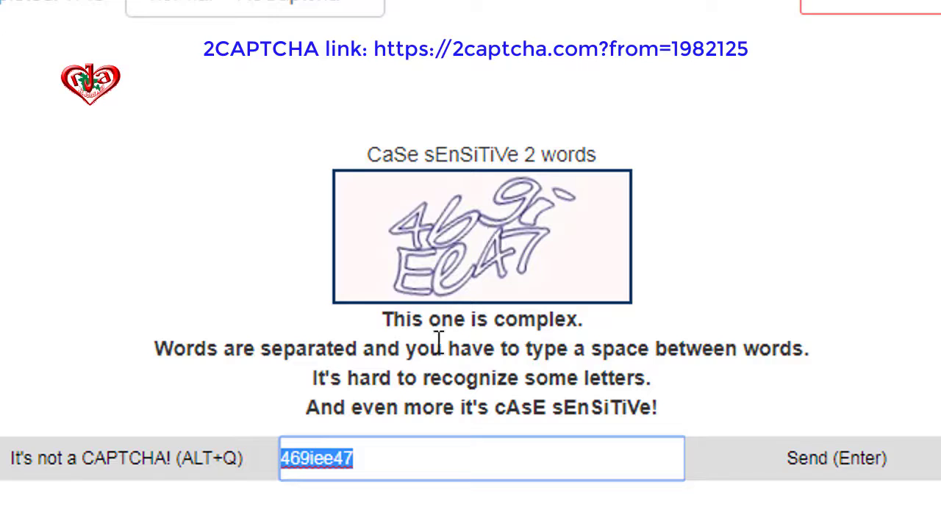
text(4)
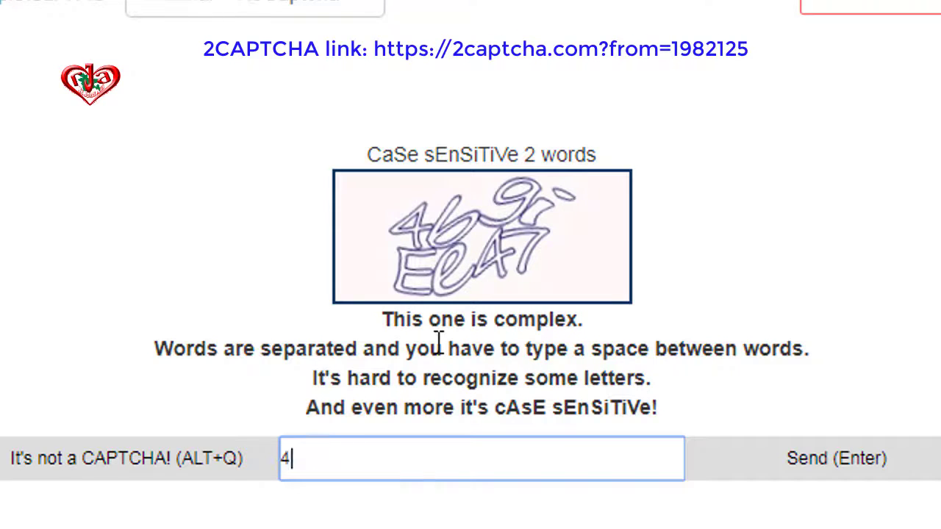
text(69)
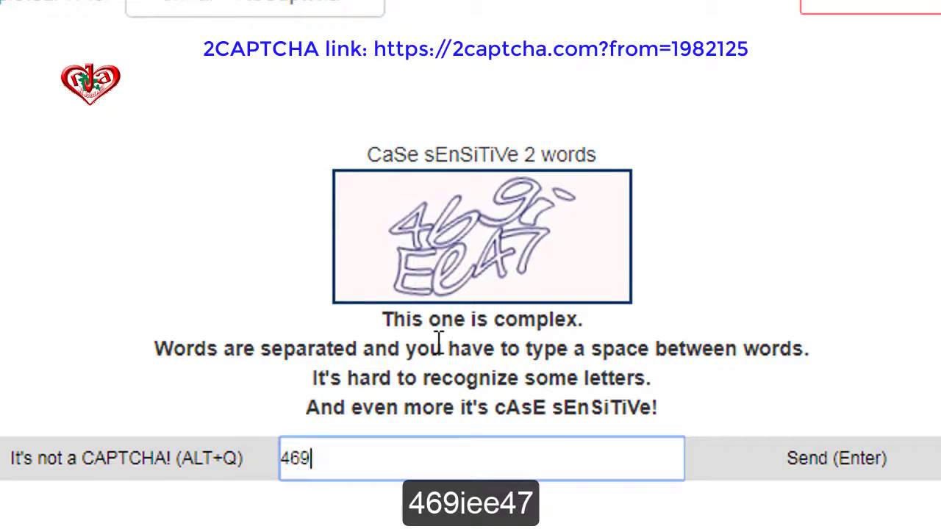
text(iee47)
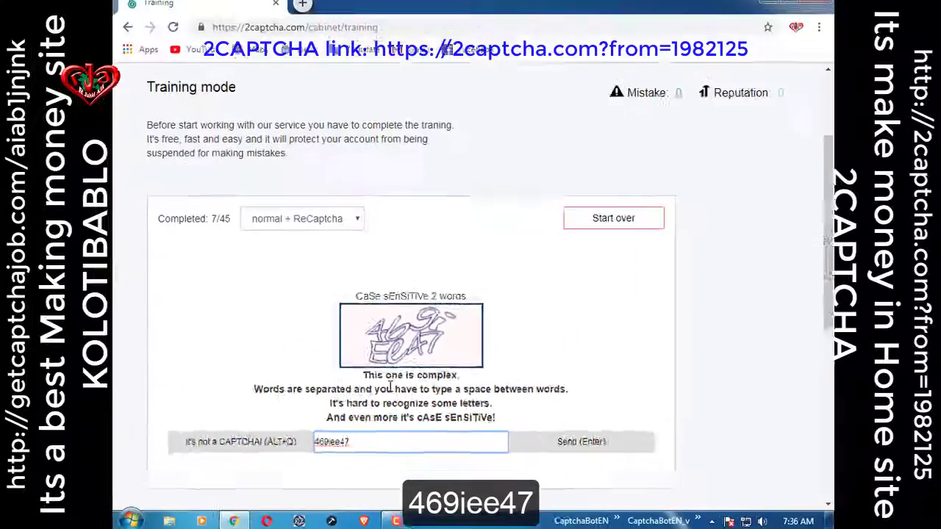
key(Return)
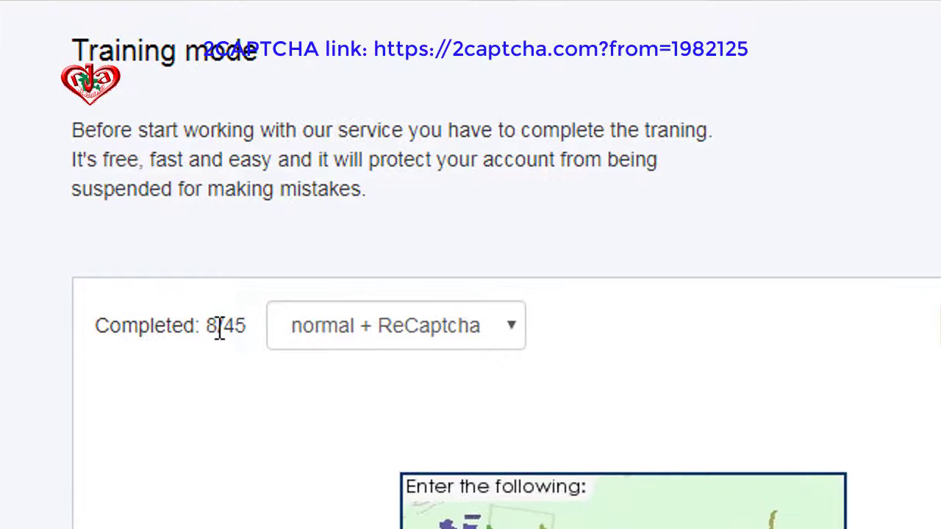
Step: Answer the multi-word captcha with 'time is an illusion' and submit it
drag(220, 225, 213, 228)
click(239, 385)
scroll(240, 385, down, 5)
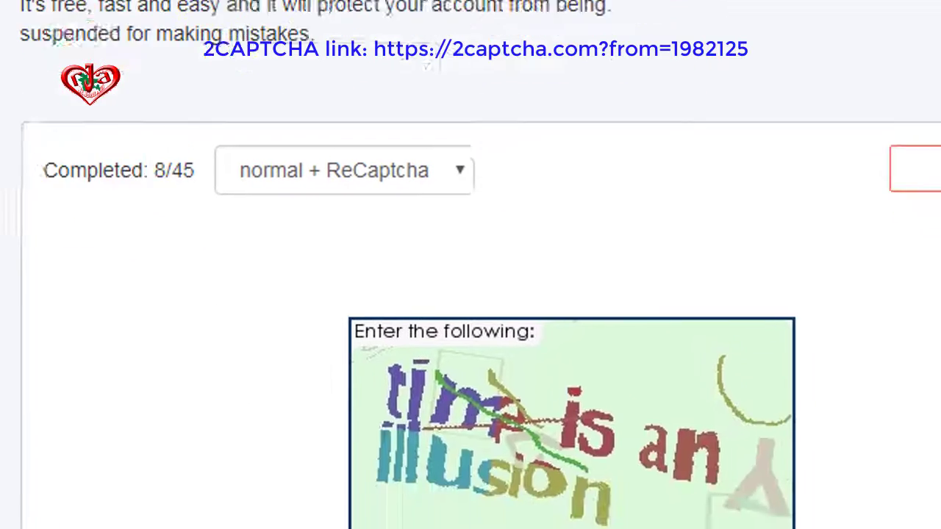
click(362, 473)
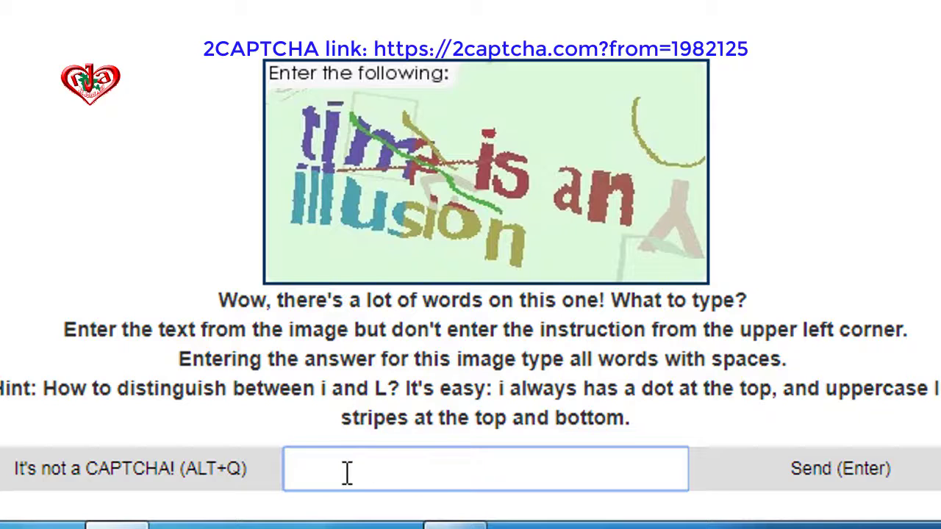
text(time)
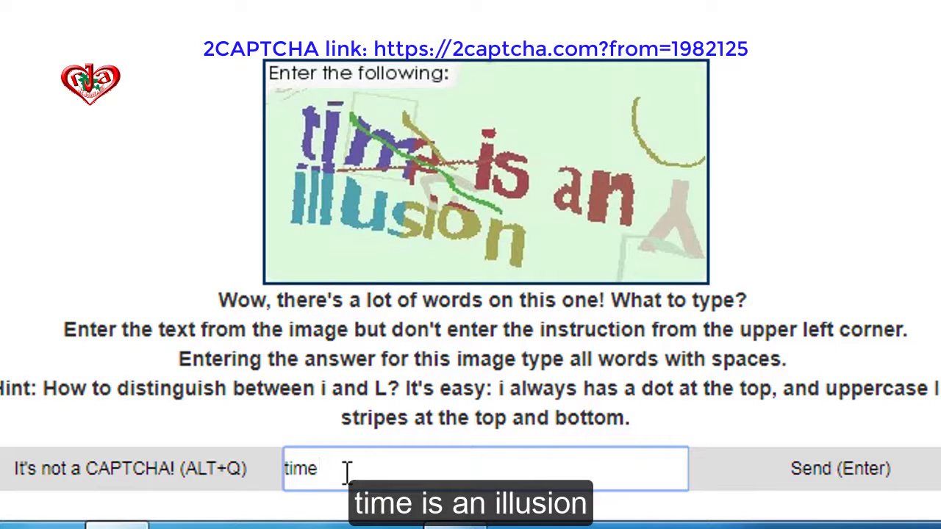
text( i)
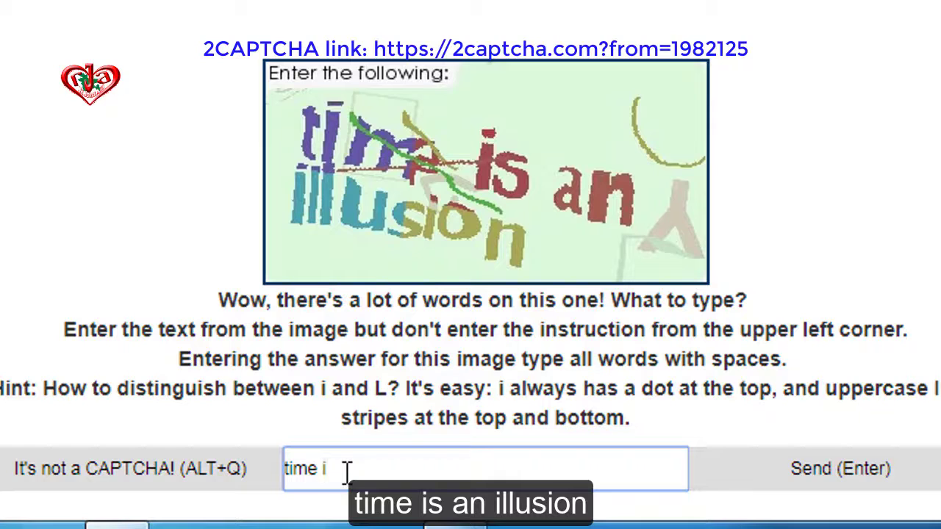
text(s a)
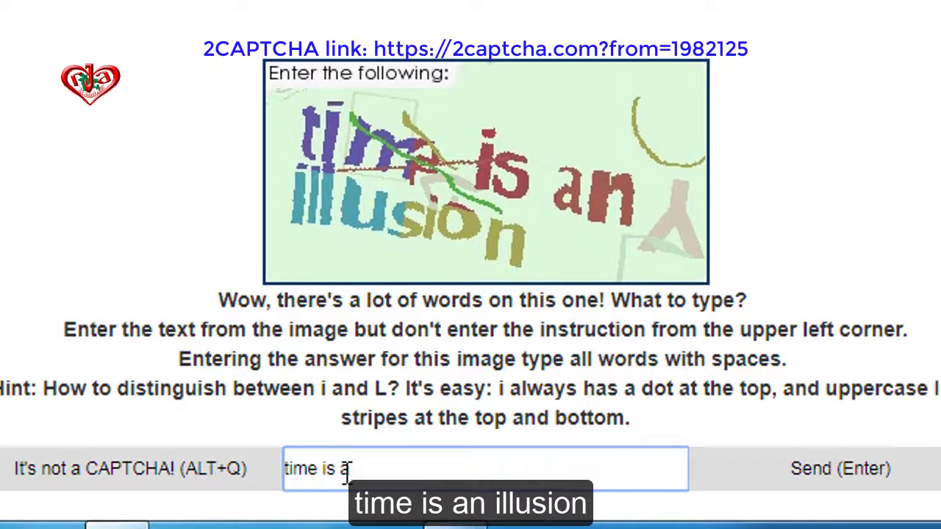
text(n )
text(ill)
text(usion)
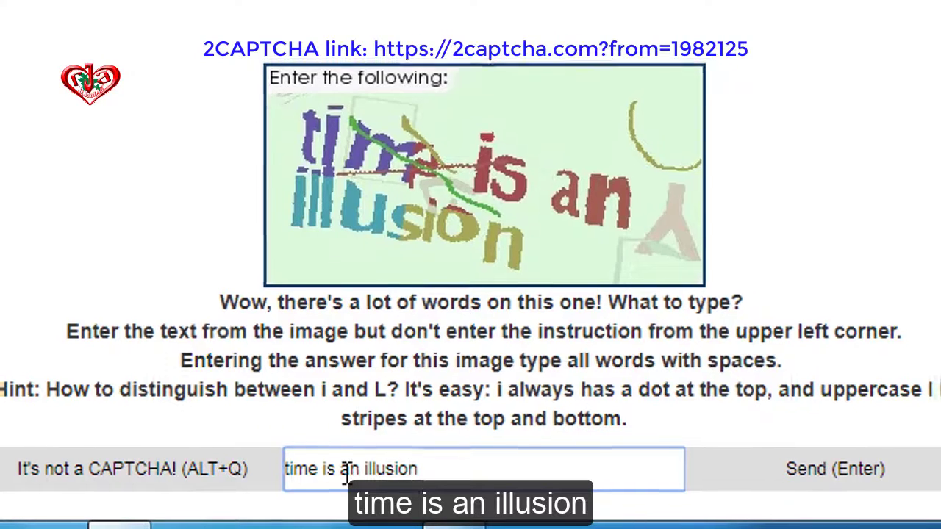
key(Return)
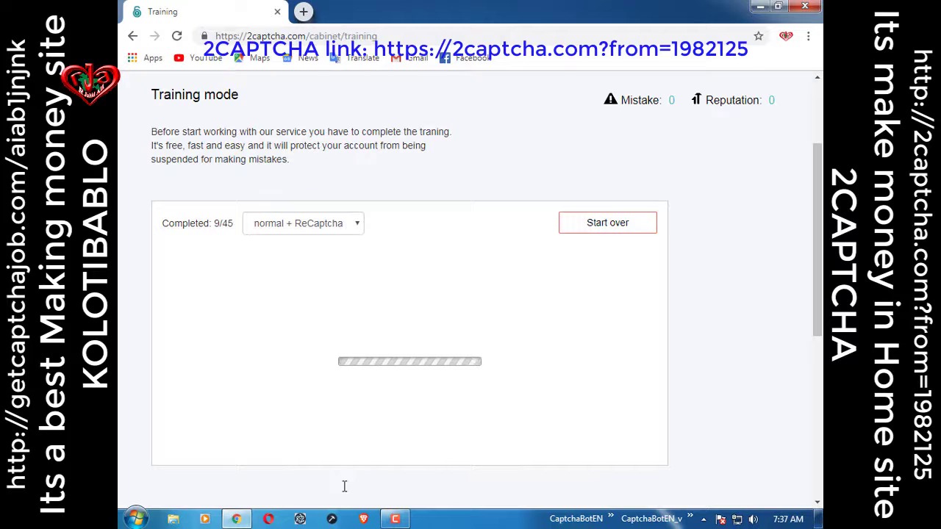
Step: Check the progress counter, now showing 9 of 45 completed
double_click(216, 231)
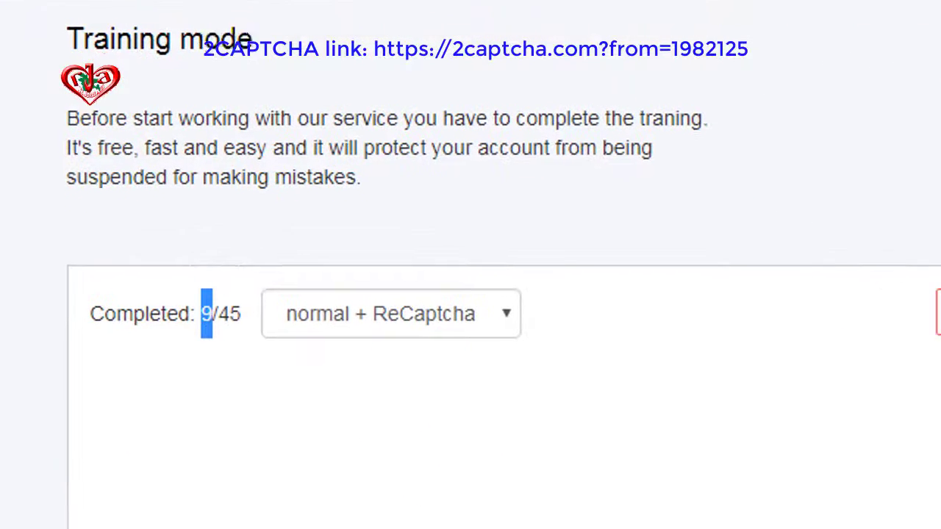
click(396, 427)
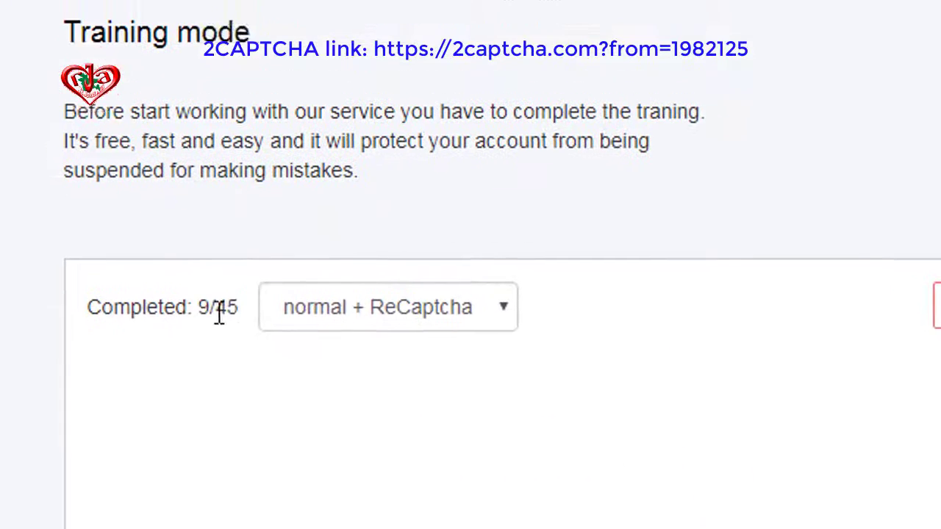
drag(224, 326, 241, 326)
Step: Highlight and deselect the 45 total in the progress counter
click(230, 335)
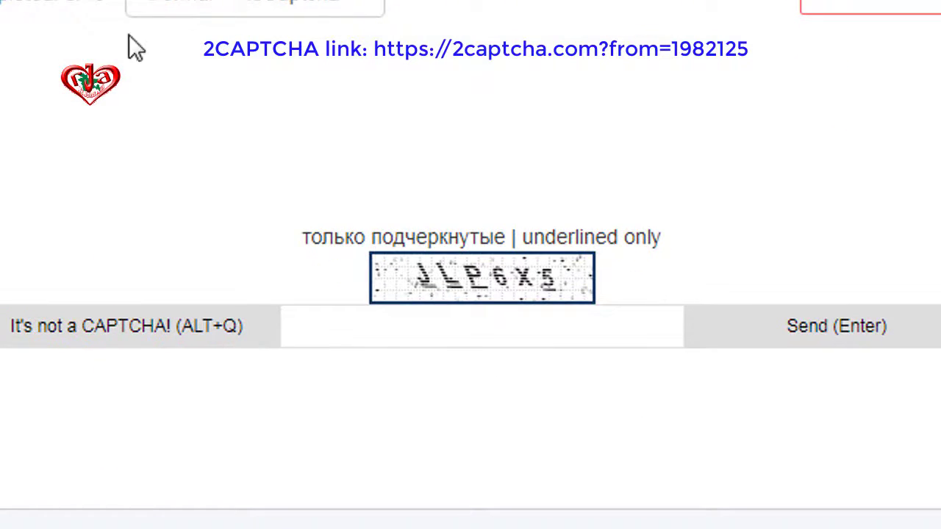
drag(224, 326, 249, 327)
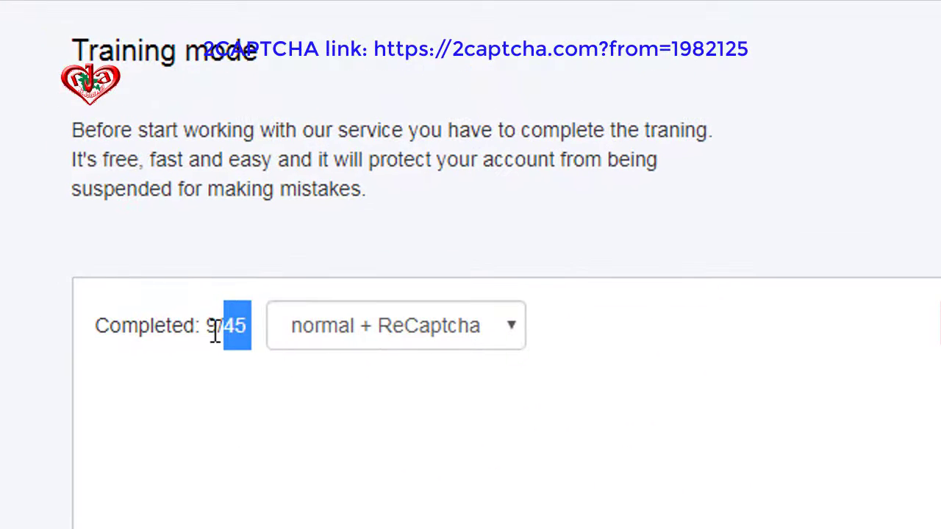
click(215, 332)
click(235, 327)
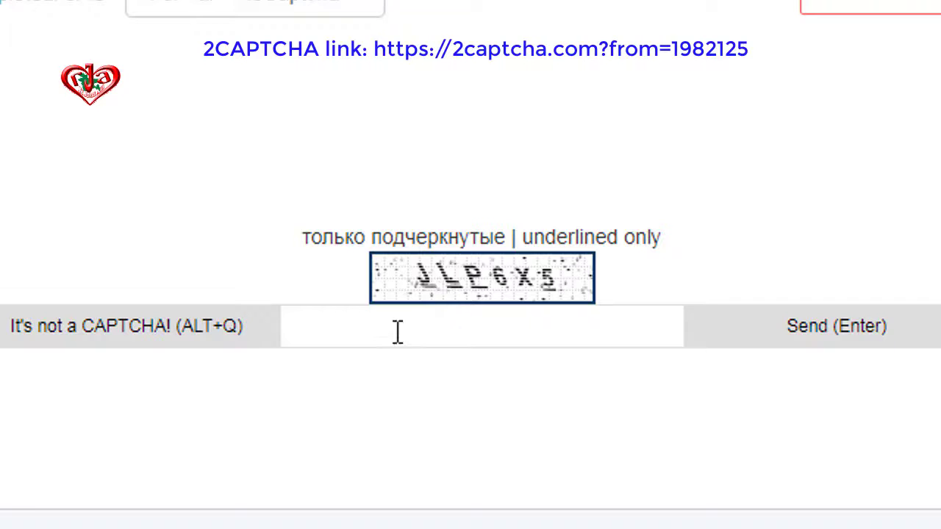
Step: Answer the underlined-only captcha with jlp5 and submit it
click(344, 338)
text(j)
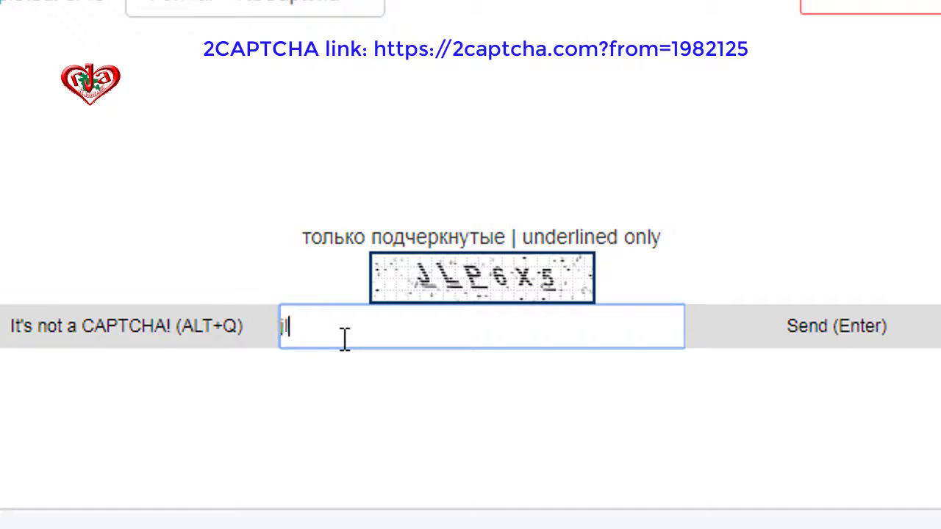
text(p5)
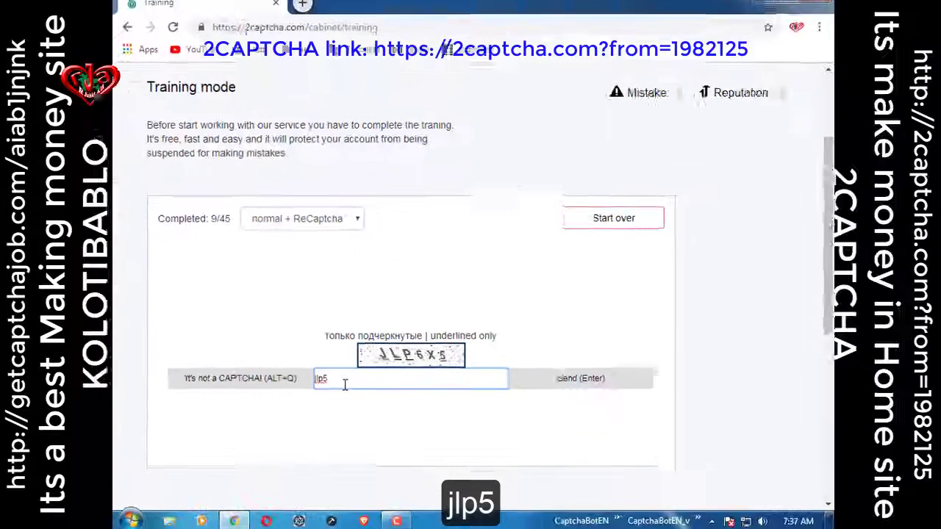
key(Return)
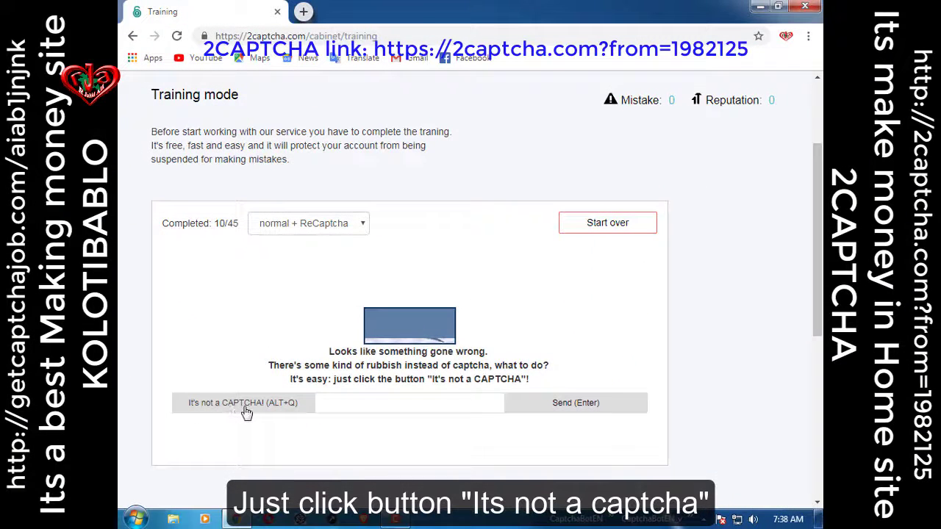
Step: Mark the broken rubbish image with "It's not a CAPTCHA!"
click(246, 408)
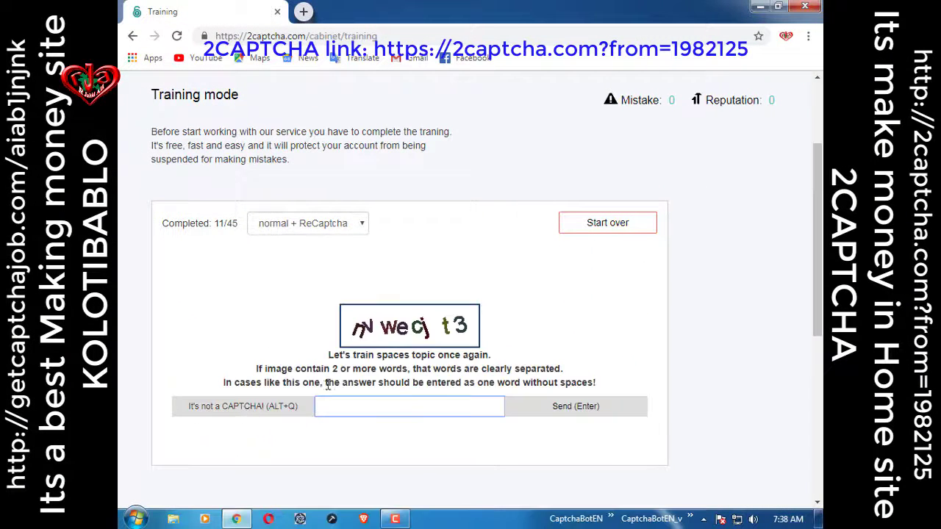